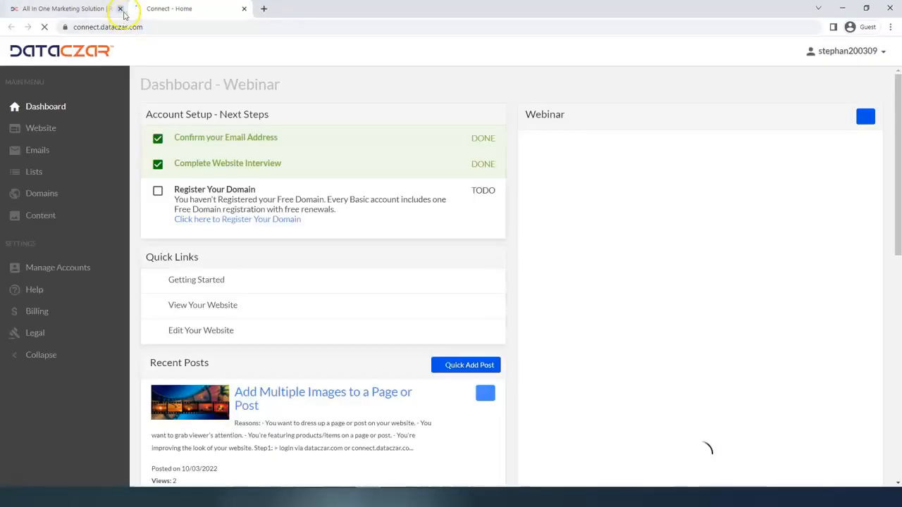
# Close the extra browser tab, show the dashboard in full screen and open the Website section.
pyautogui.click(120, 8)
pyautogui.press('F11')
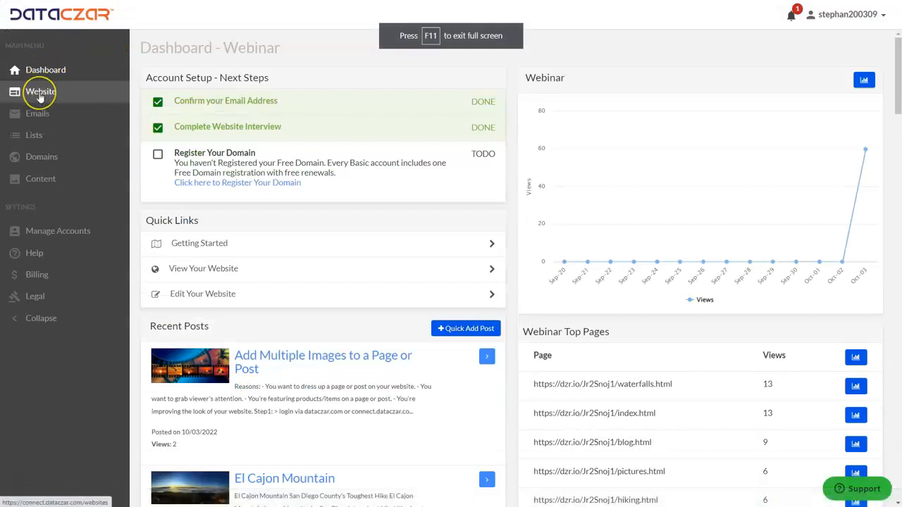
pyautogui.click(40, 97)
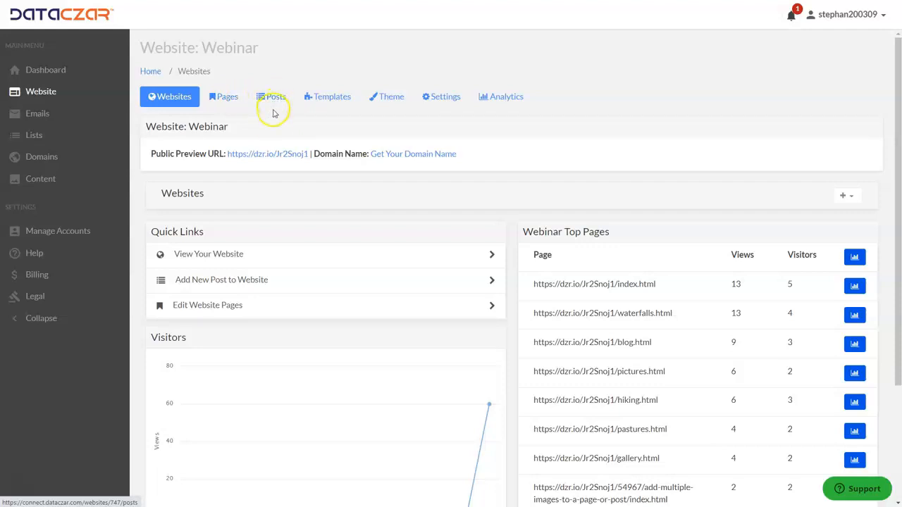
# Open the website's public preview and view its Waterfalls page.
pyautogui.click(268, 155)
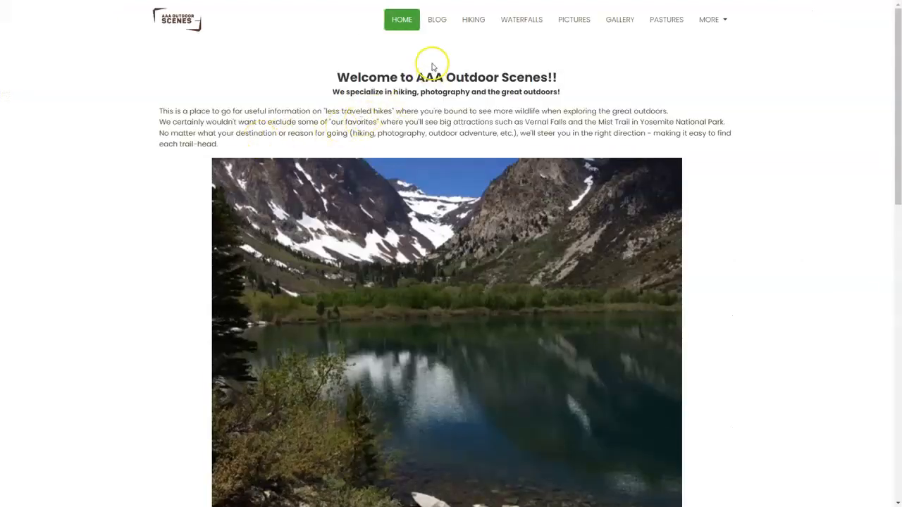
pyautogui.click(526, 25)
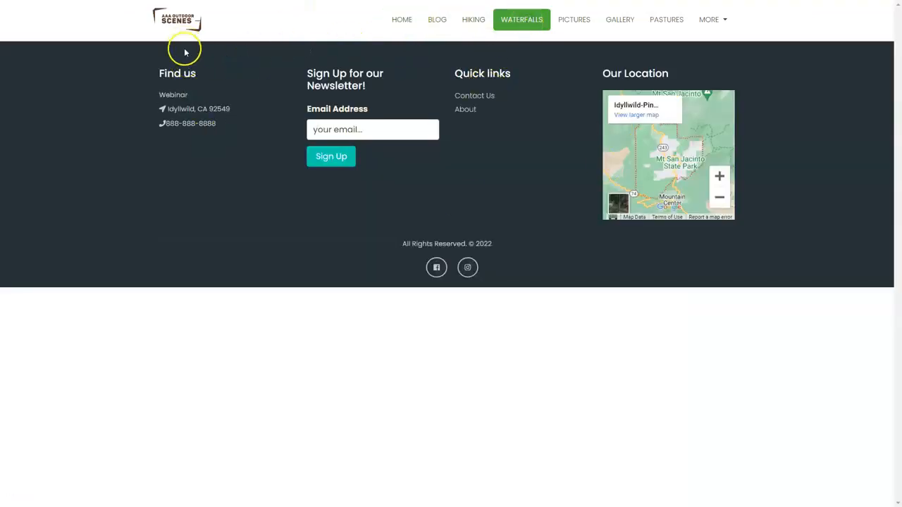
# Open the blog post "Add Multiple Images to a Page or Post" and read its reasons, steps and help instructions.
pyautogui.click(444, 21)
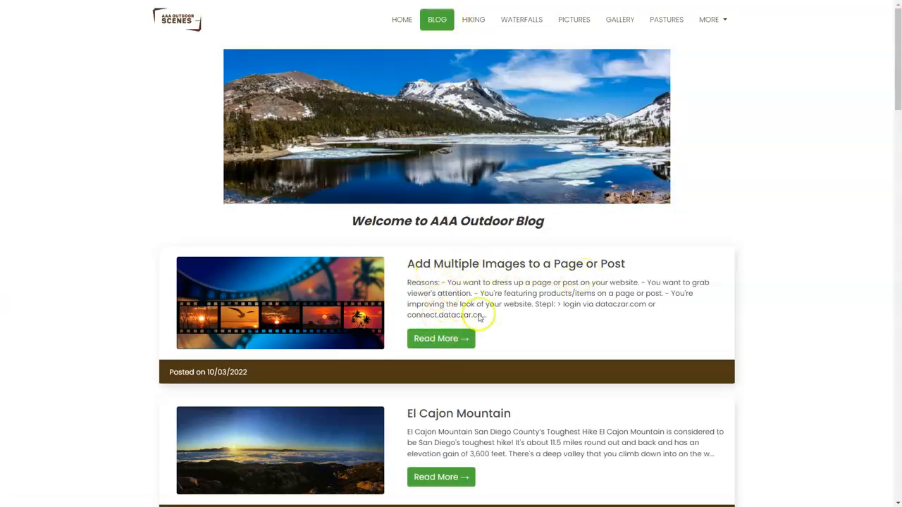
pyautogui.click(444, 339)
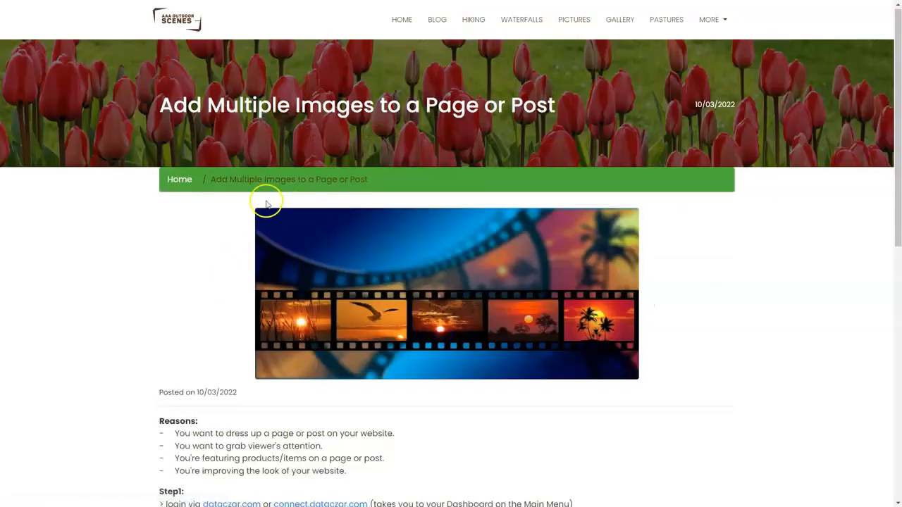
pyautogui.scroll(-4, 263, 195)
pyautogui.scroll(-1, 243, 167)
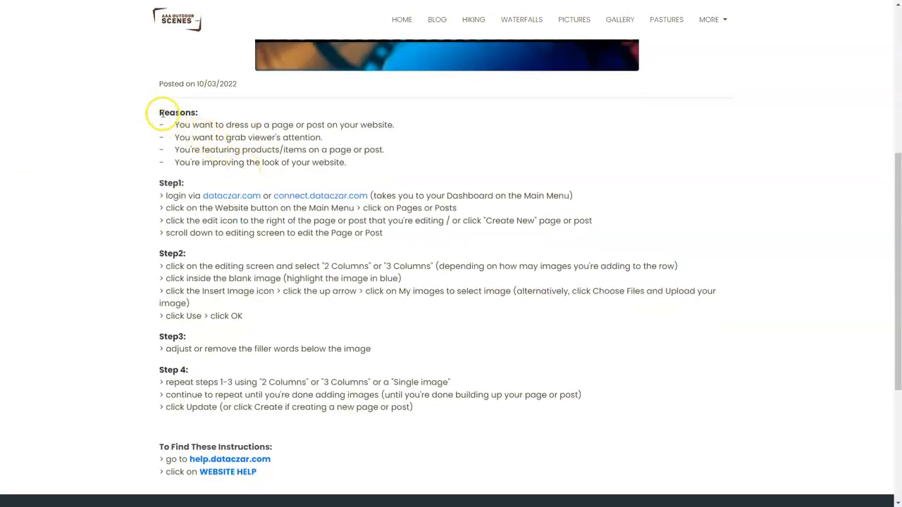
pyautogui.moveTo(158, 112); pyautogui.dragTo(416, 150)
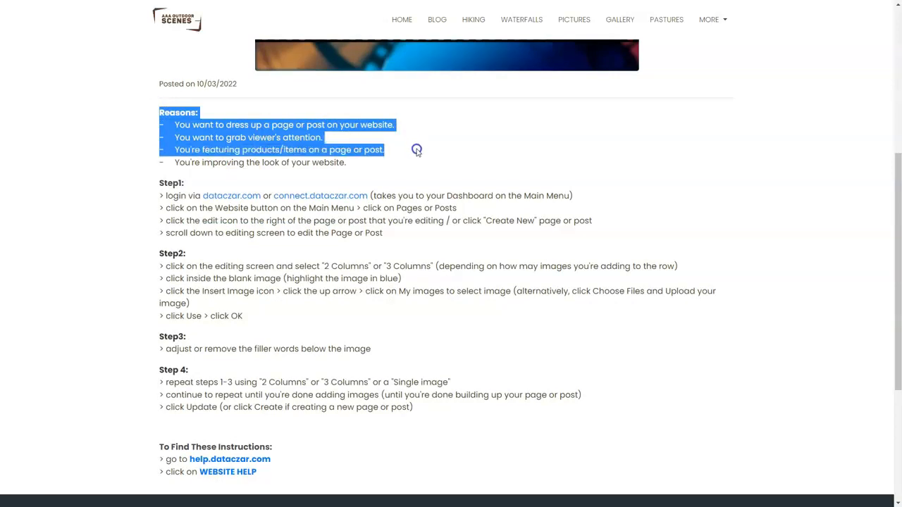
pyautogui.moveTo(416, 156); pyautogui.dragTo(418, 166)
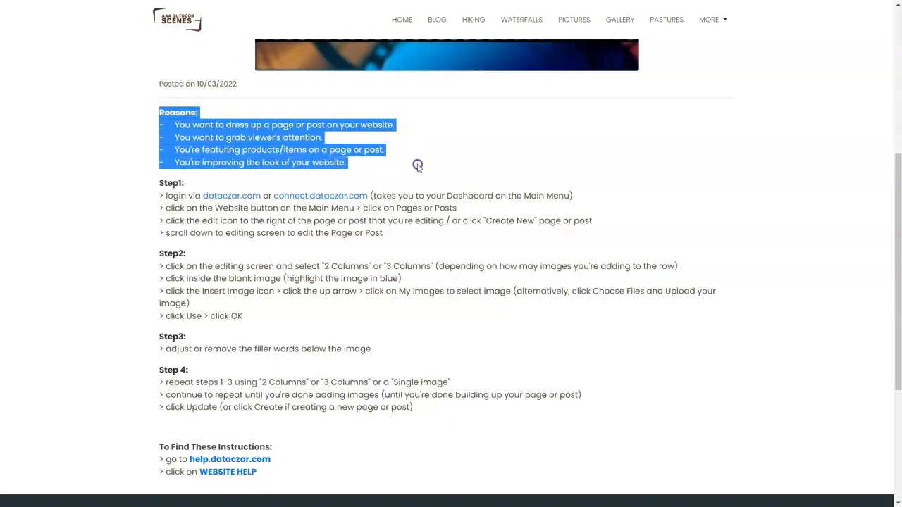
pyautogui.click(417, 166)
pyautogui.scroll(-1, 275, 148)
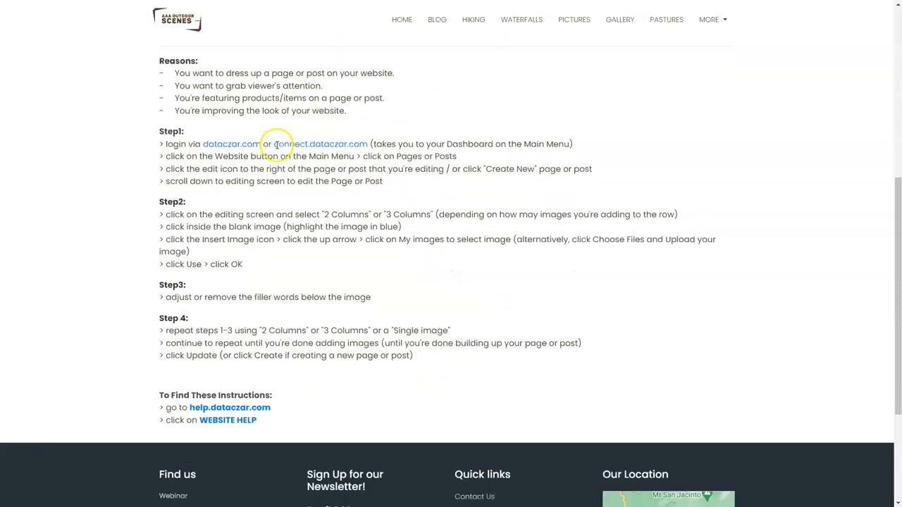
pyautogui.moveTo(160, 133); pyautogui.dragTo(424, 377)
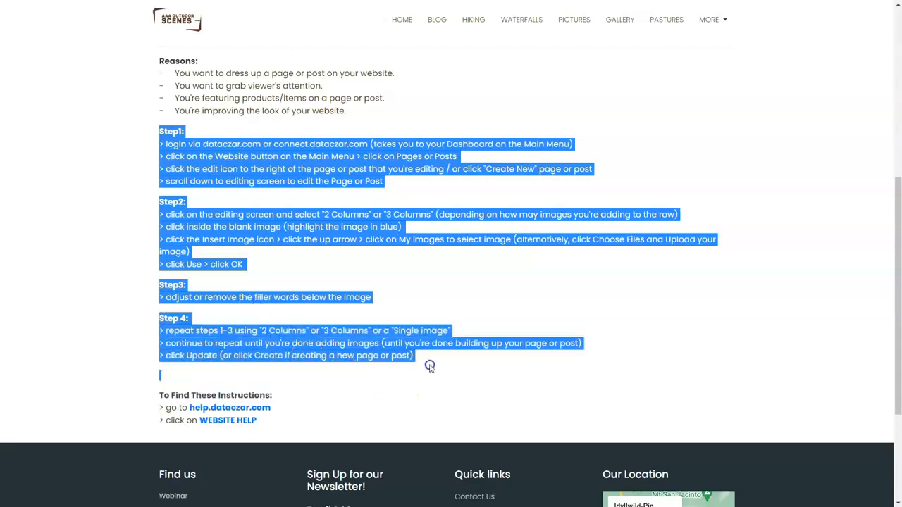
pyautogui.click(371, 382)
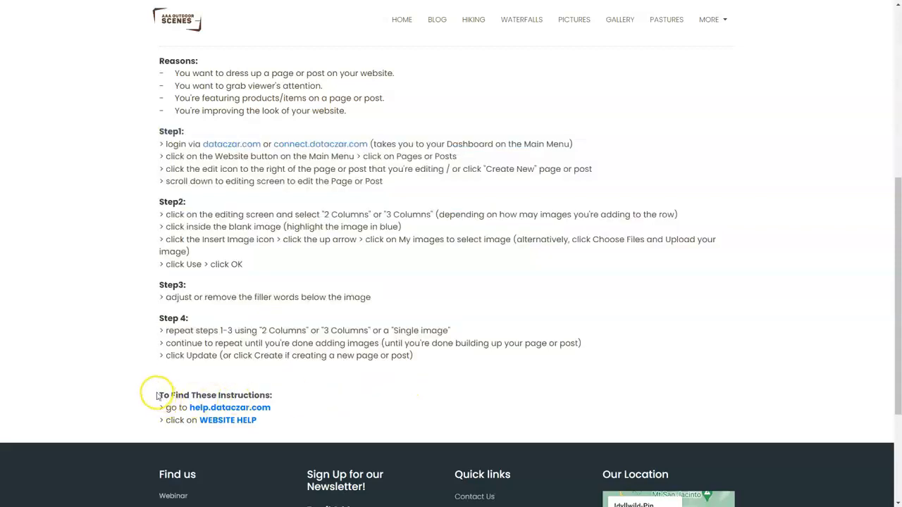
pyautogui.moveTo(158, 396); pyautogui.dragTo(297, 427)
pyautogui.click(334, 410)
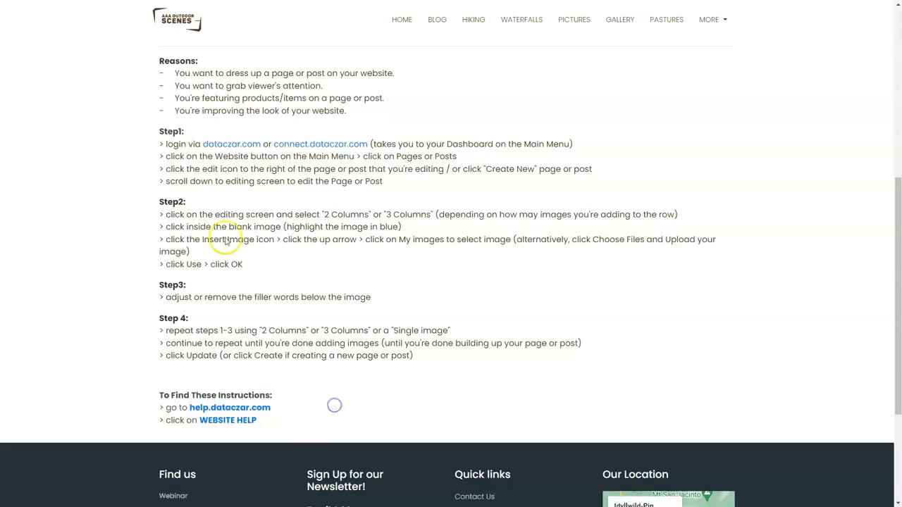
pyautogui.scroll(3, 217, 175)
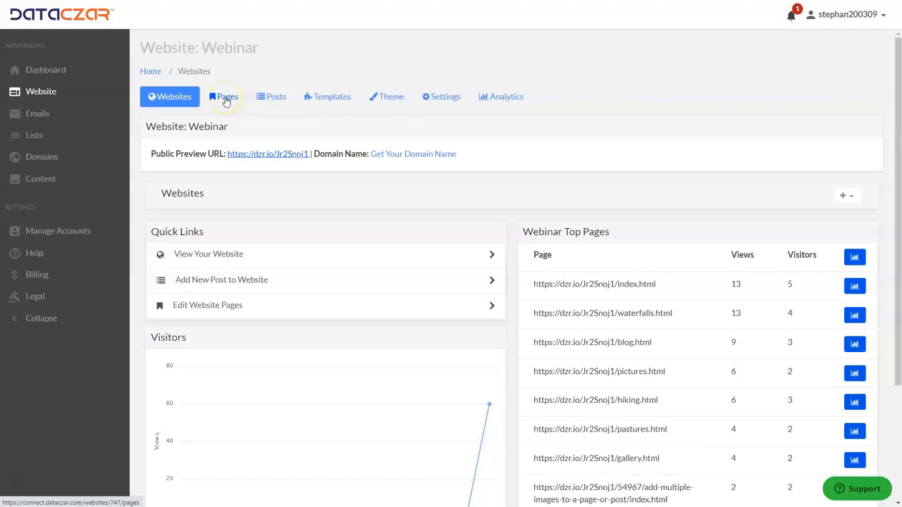
# Open the Waterfalls page of the Webinar website for editing and go to its content editor.
pyautogui.click(225, 101)
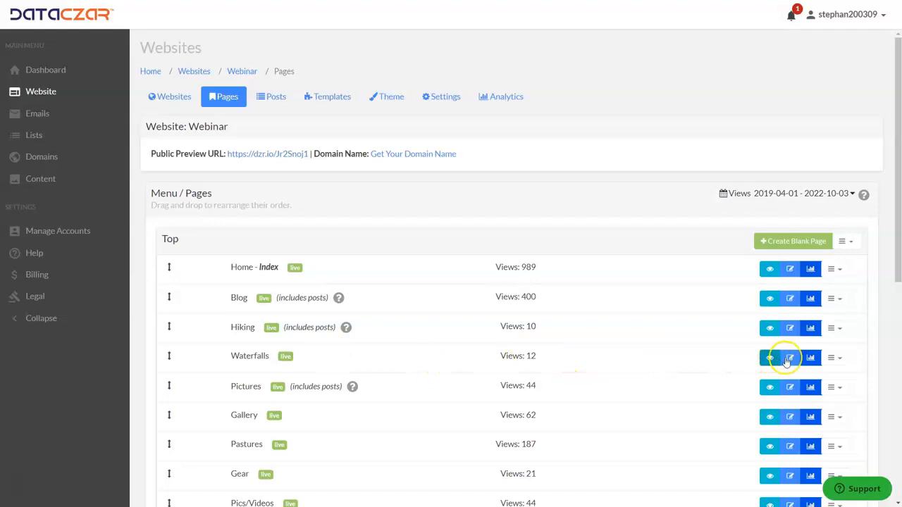
pyautogui.click(790, 359)
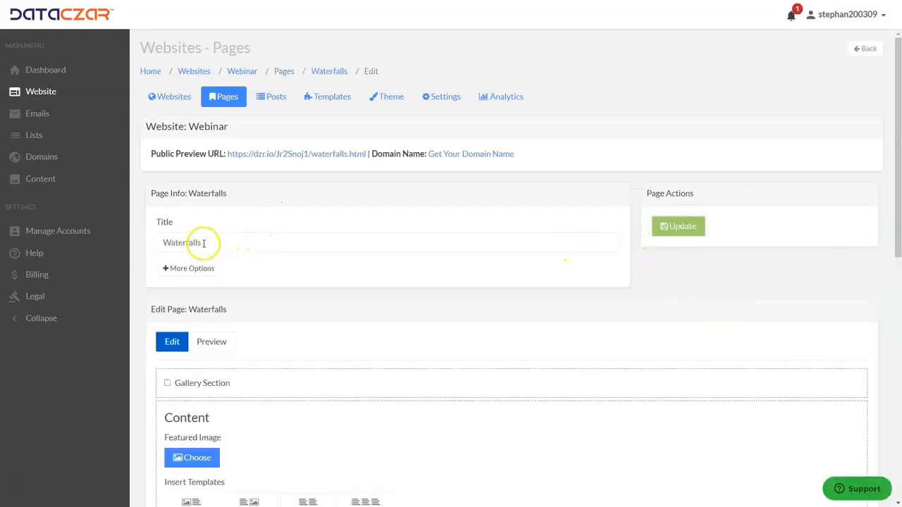
pyautogui.scroll(-5, 360, 242)
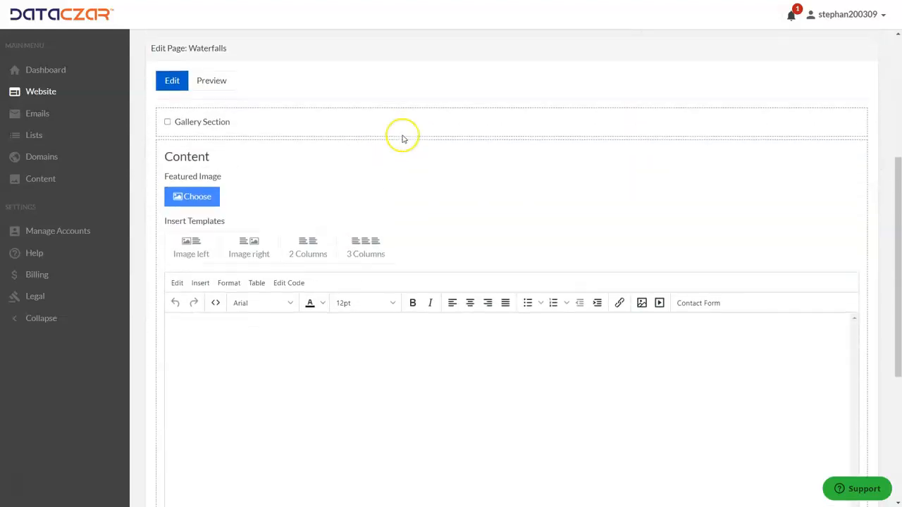
# Enter the title "Yosemite Valley Waterfalls" in the page content and centre it.
pyautogui.click(518, 225)
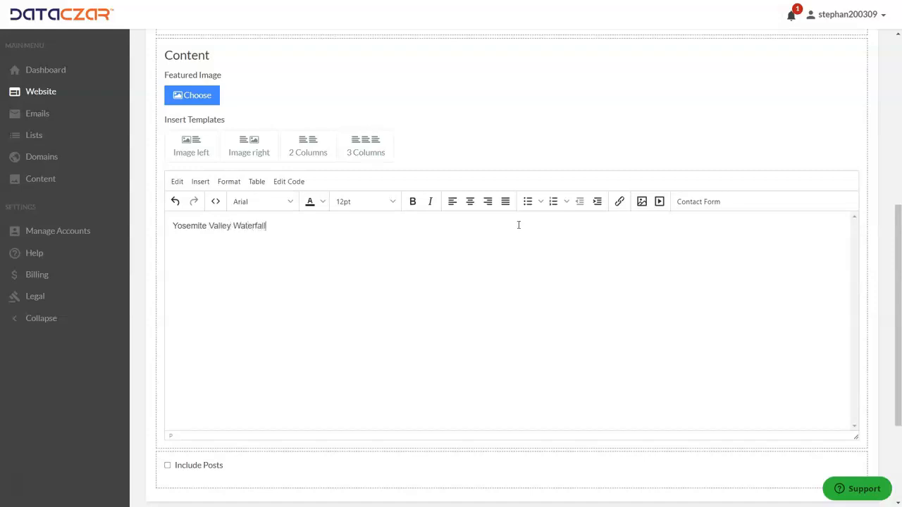
pyautogui.tripleClick(289, 223)
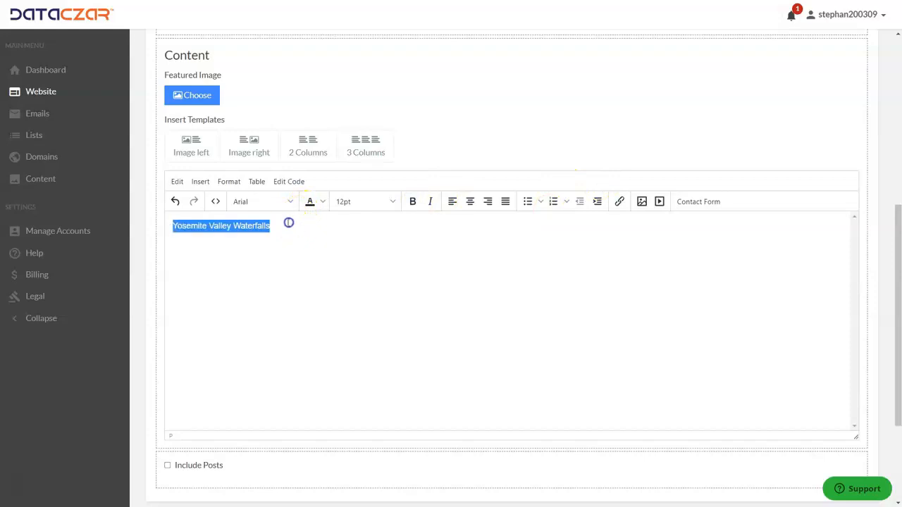
pyautogui.click(469, 202)
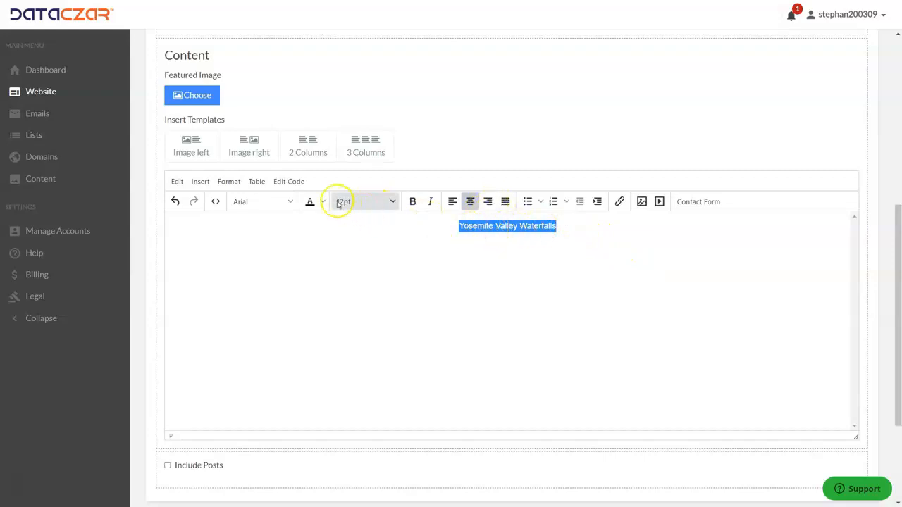
# Format the "Yosemite Valley Waterfalls" title as Heading 1.
pyautogui.click(224, 184)
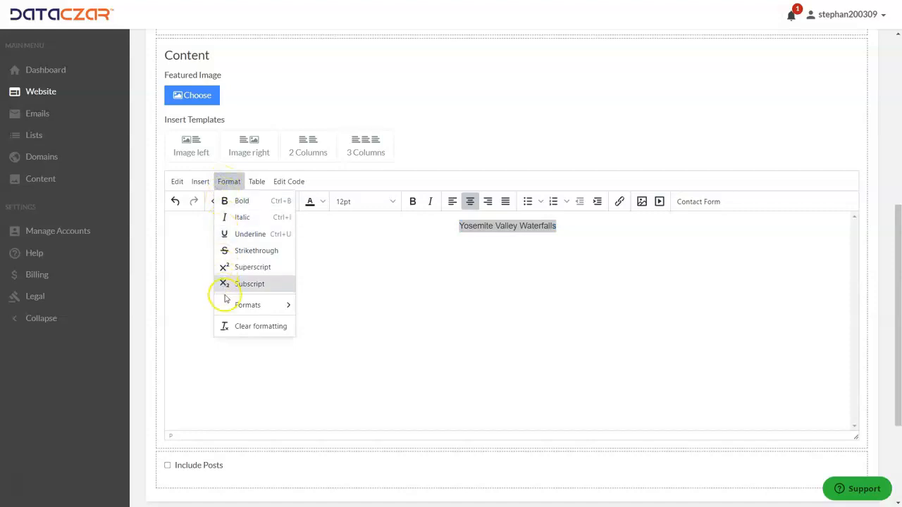
pyautogui.moveTo(225, 304)
pyautogui.moveTo(317, 308)
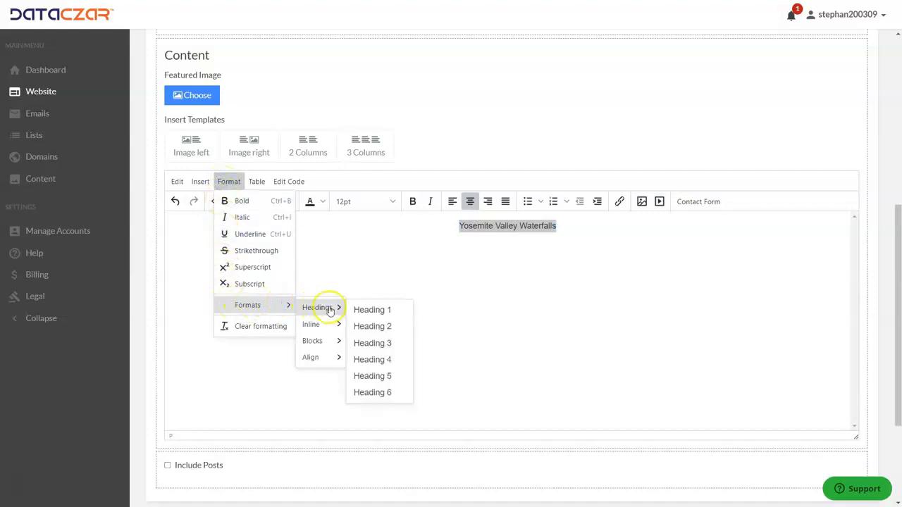
pyautogui.click(367, 309)
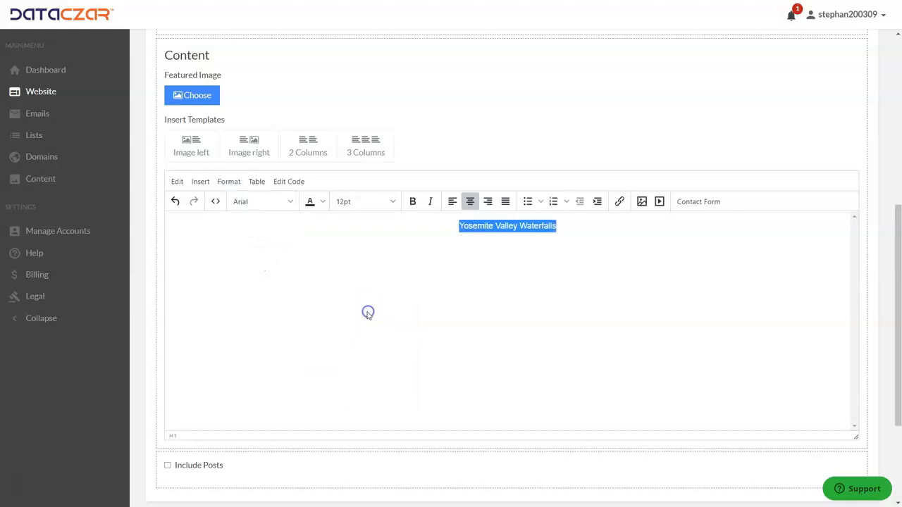
pyautogui.click(579, 227)
# Add a centred line below the title and insert the 2 Columns template there.
pyautogui.click(569, 229)
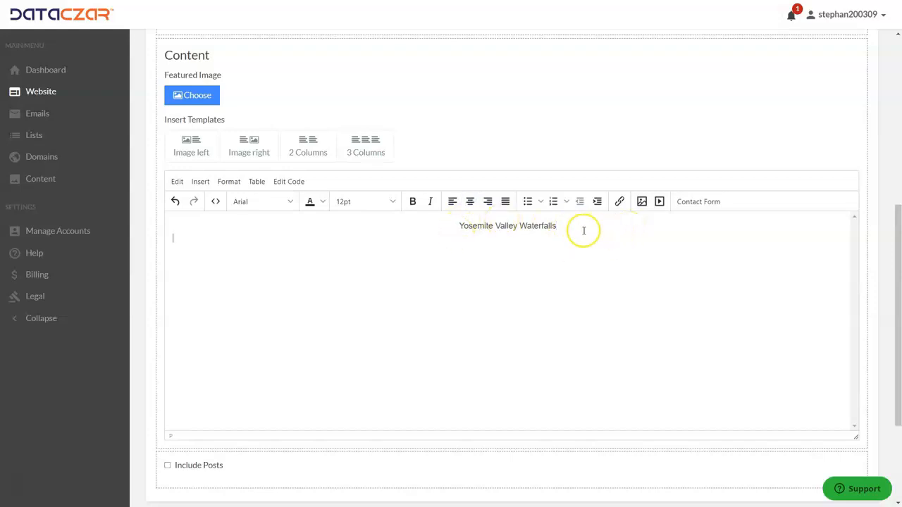
pyautogui.click(206, 240)
pyautogui.click(470, 201)
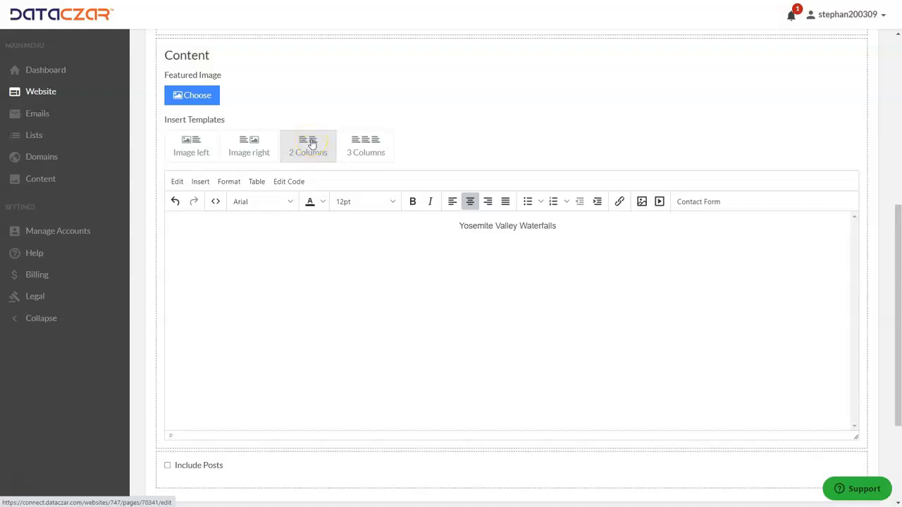
pyautogui.click(313, 143)
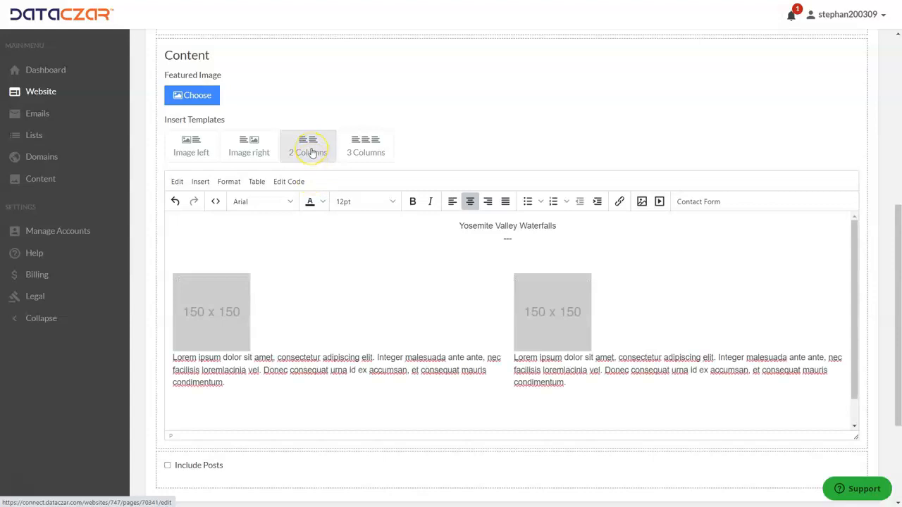
# Replace the first column's placeholder with the third photo in My Images, the waterfall beside trees, keeping its default size.
pyautogui.click(213, 321)
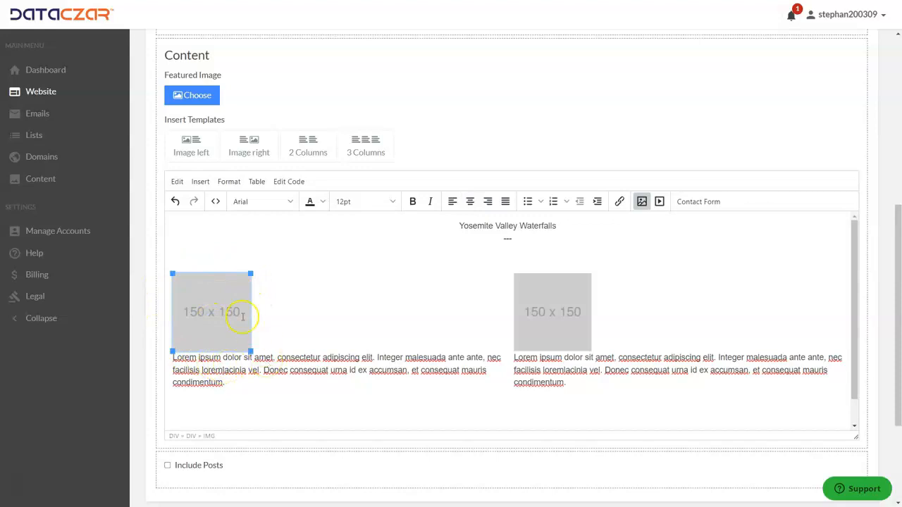
pyautogui.click(641, 202)
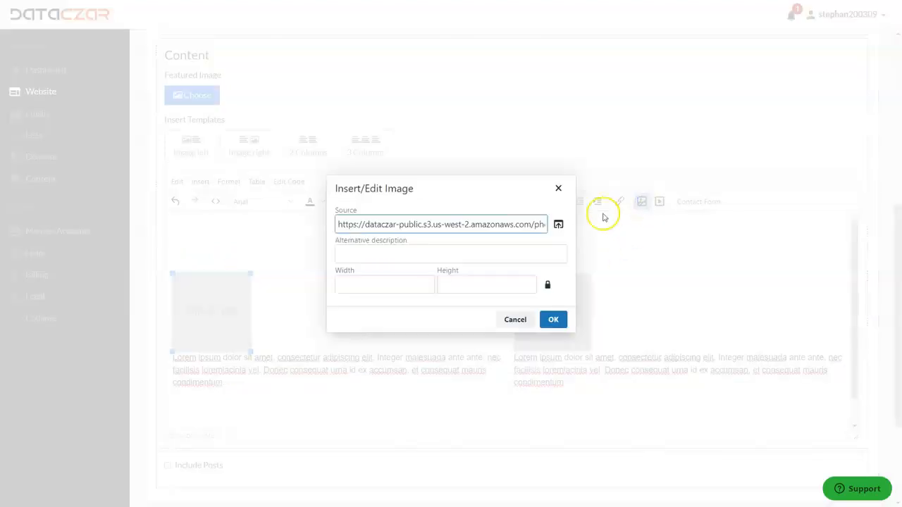
pyautogui.click(558, 224)
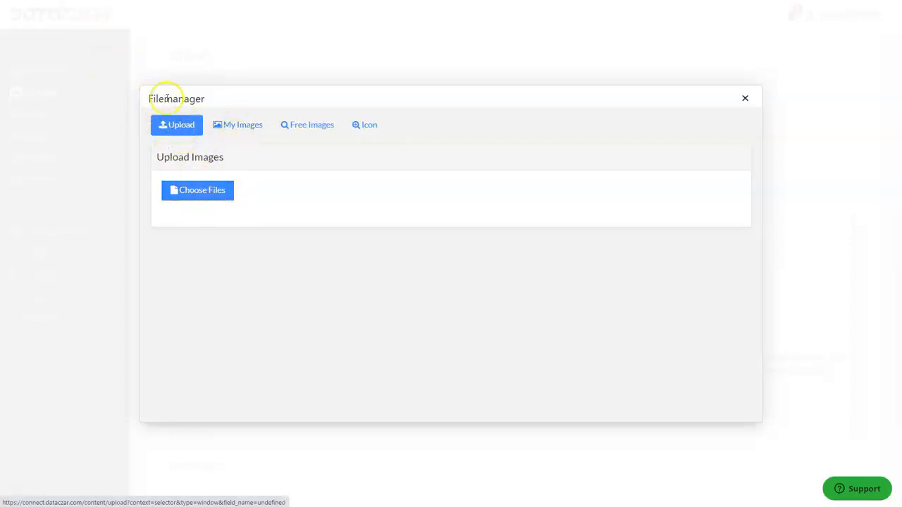
pyautogui.click(253, 127)
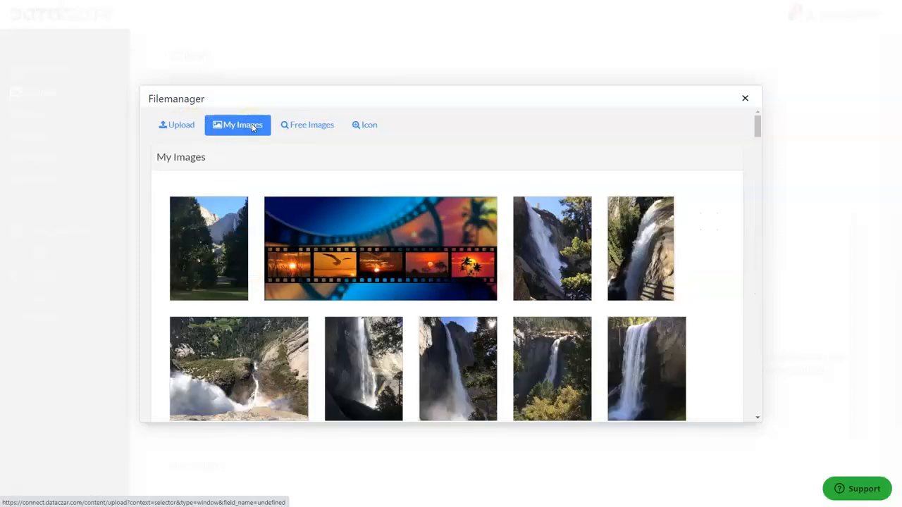
pyautogui.click(552, 250)
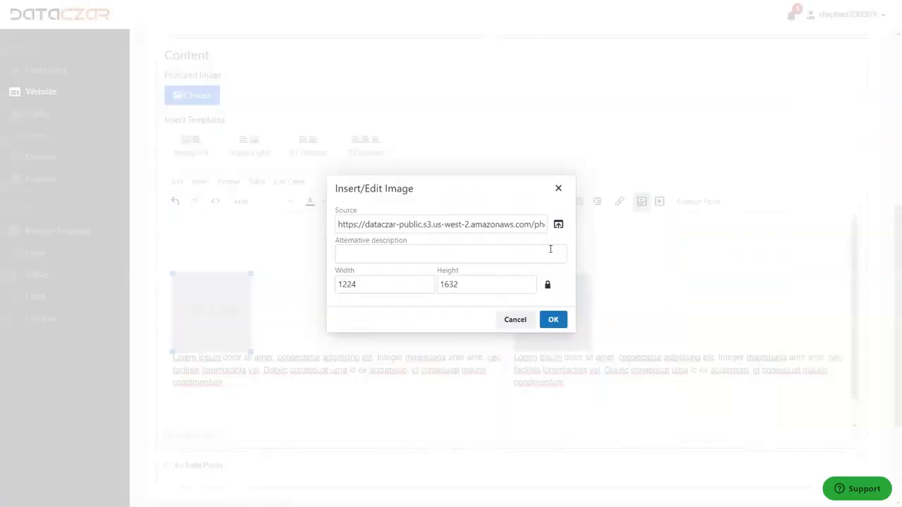
pyautogui.click(554, 320)
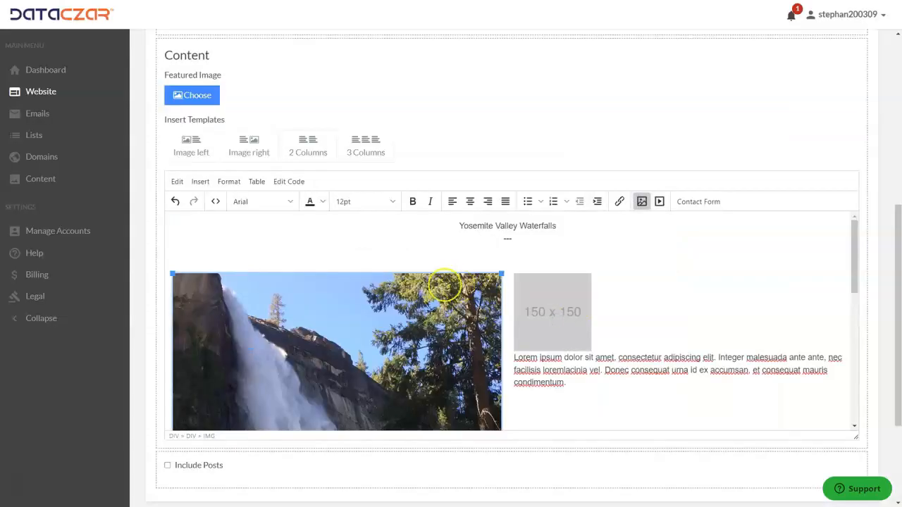
pyautogui.scroll(-2, 371, 252)
pyautogui.scroll(2, 370, 252)
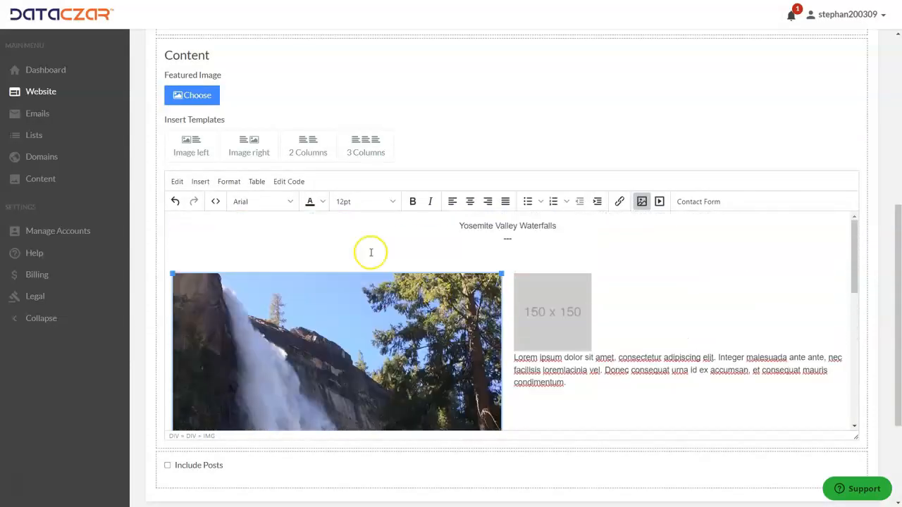
# Replace the second column's placeholder with the fifth photo in the second row of My Images, keeping its default size.
pyautogui.click(560, 315)
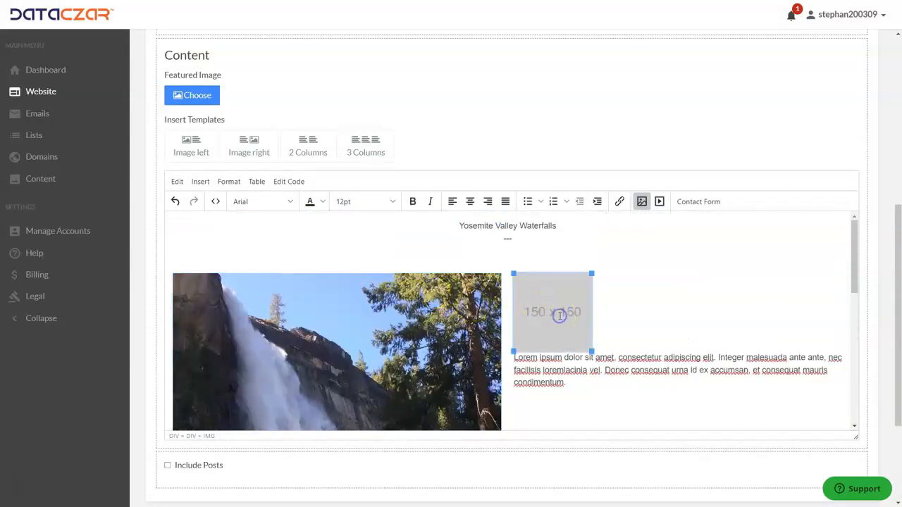
pyautogui.click(643, 202)
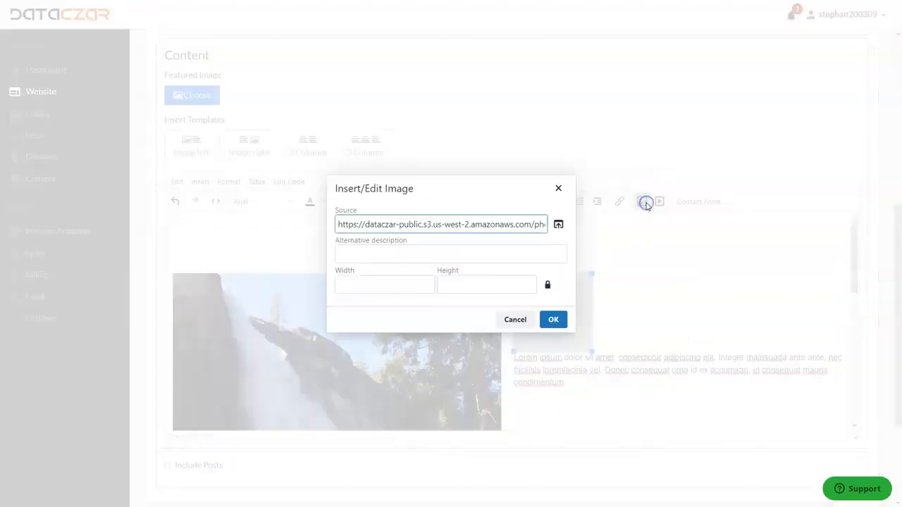
pyautogui.click(559, 223)
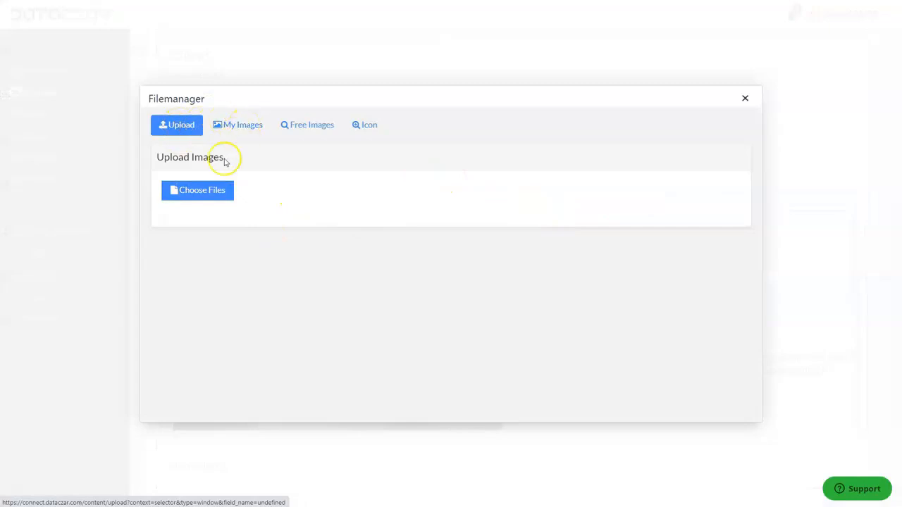
pyautogui.click(244, 130)
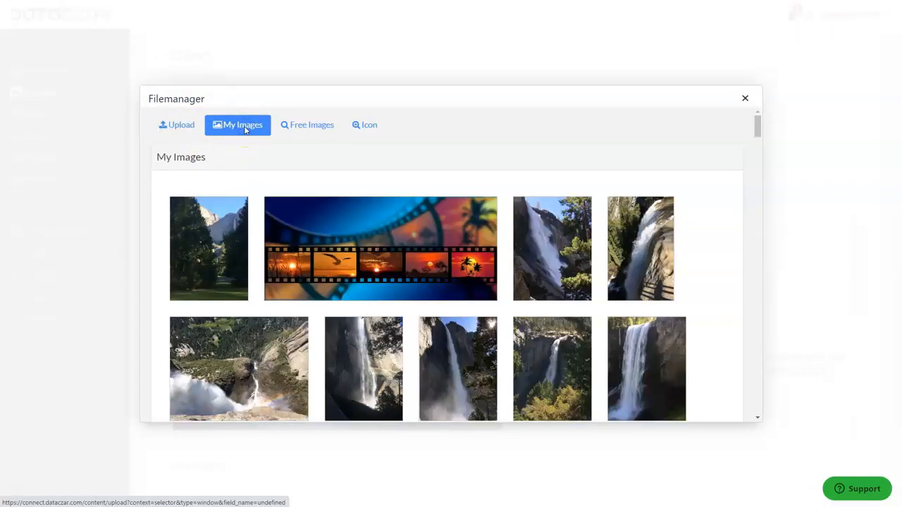
pyautogui.moveTo(650, 377)
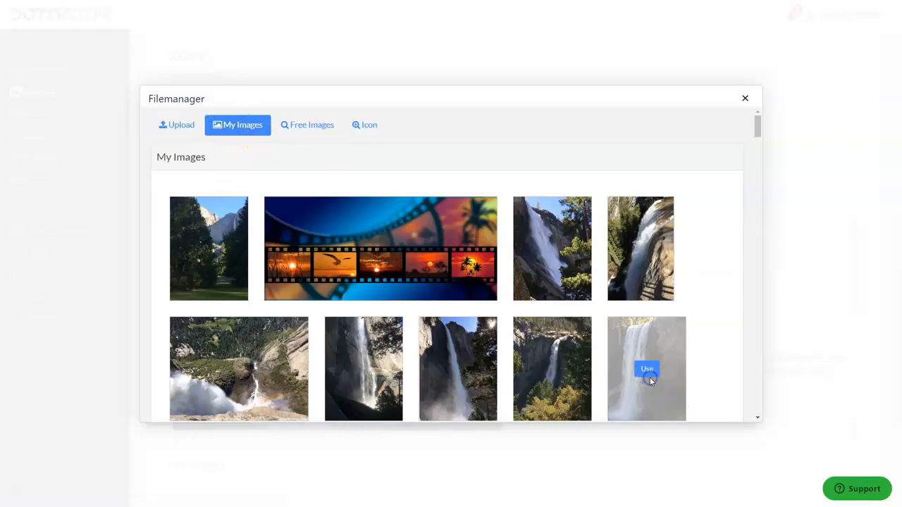
pyautogui.click(647, 370)
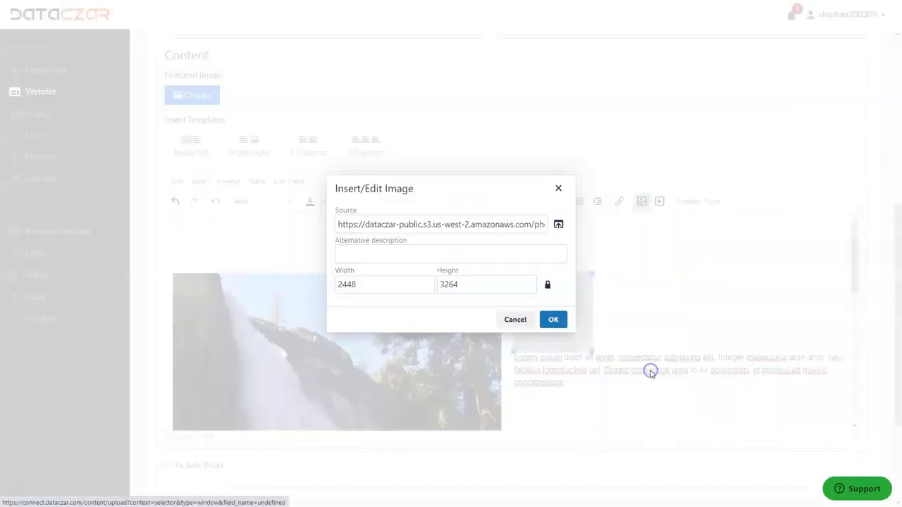
pyautogui.click(553, 320)
# Add a centred line below the dashes under the two-column block and insert the 3 Columns template there.
pyautogui.scroll(-5, 480, 285)
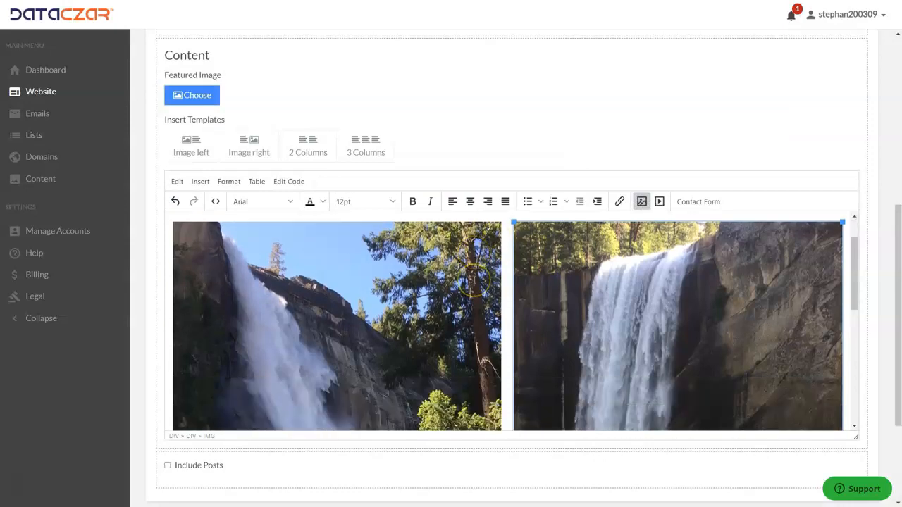
pyautogui.scroll(-6, 473, 282)
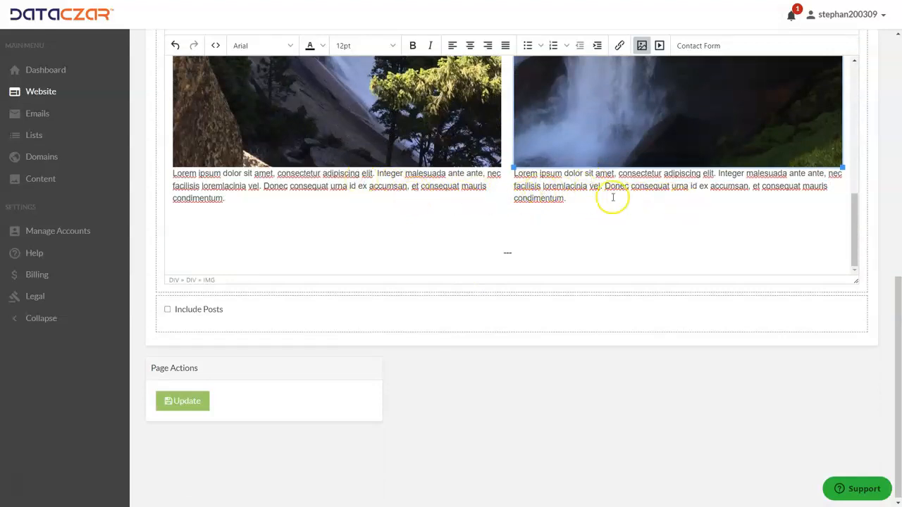
pyautogui.scroll(3, 603, 189)
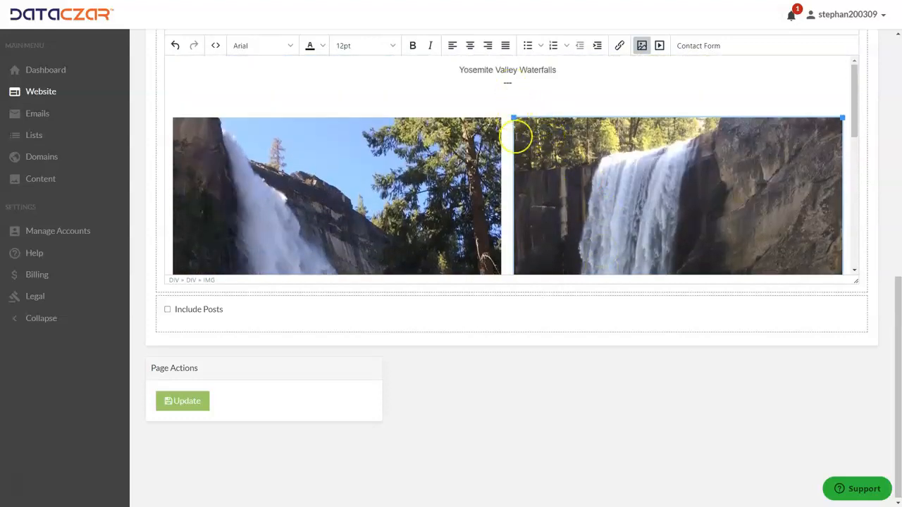
pyautogui.scroll(-3, 520, 169)
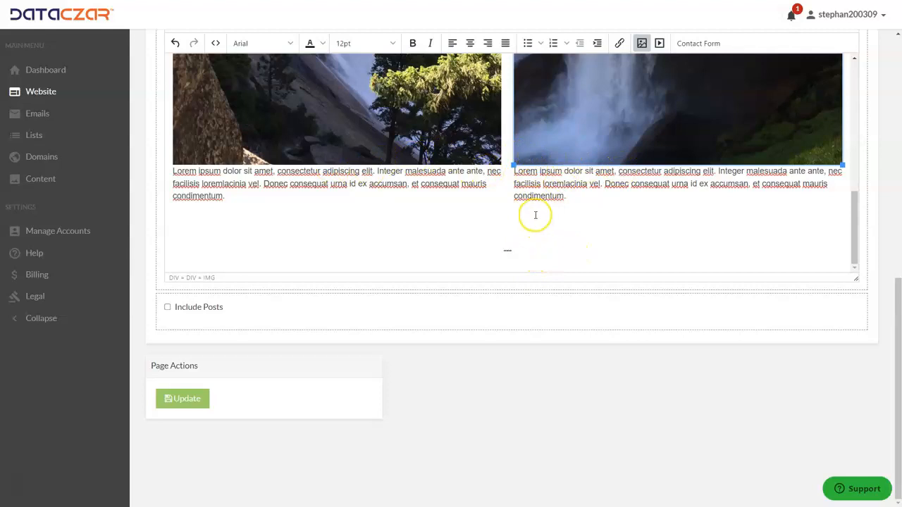
pyautogui.click(521, 253)
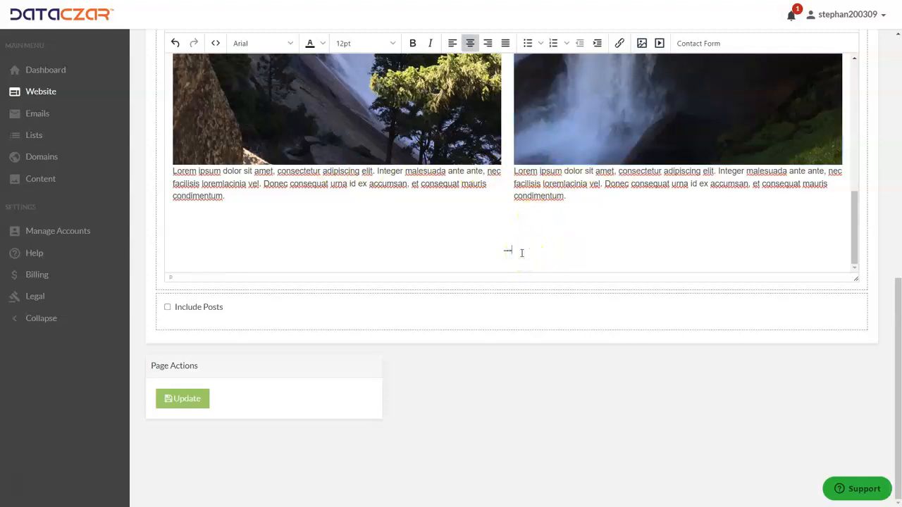
pyautogui.write('--')
pyautogui.press('Return')
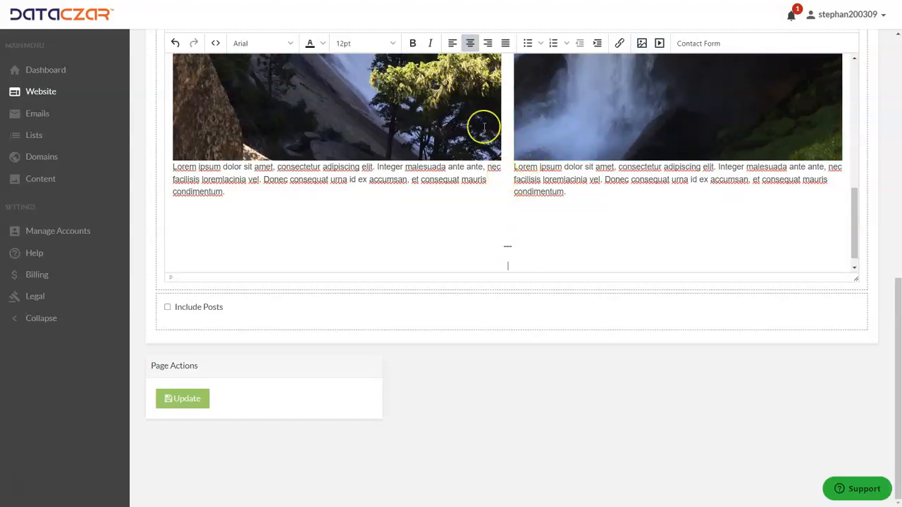
pyautogui.scroll(2, 493, 465)
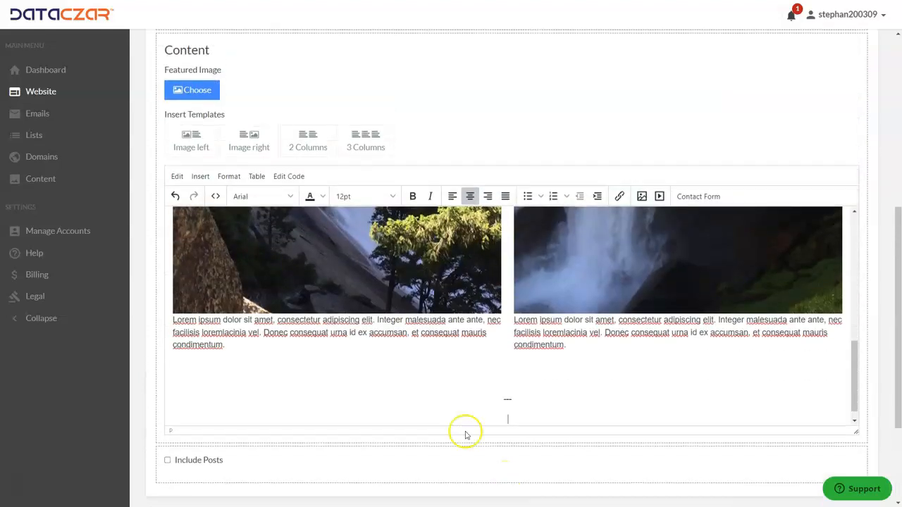
pyautogui.click(371, 144)
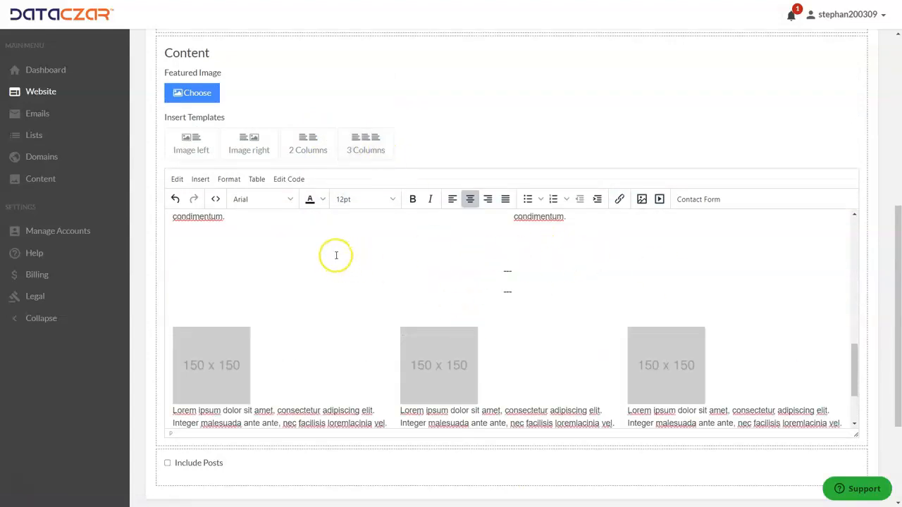
# Replace the three-column block's first placeholder with the fourth photo in the second row of My Images, keeping its default size.
pyautogui.scroll(-2, 334, 256)
pyautogui.scroll(-2, 348, 107)
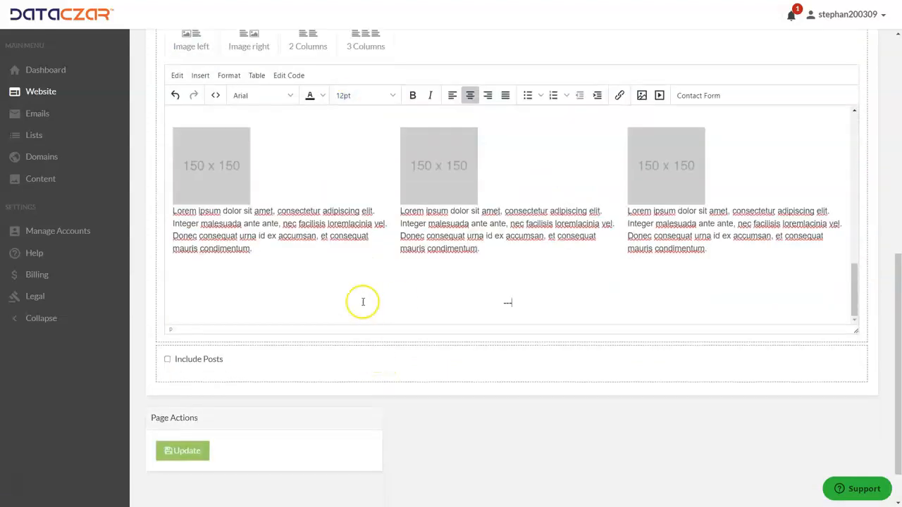
pyautogui.scroll(1, 330, 280)
pyautogui.click(230, 239)
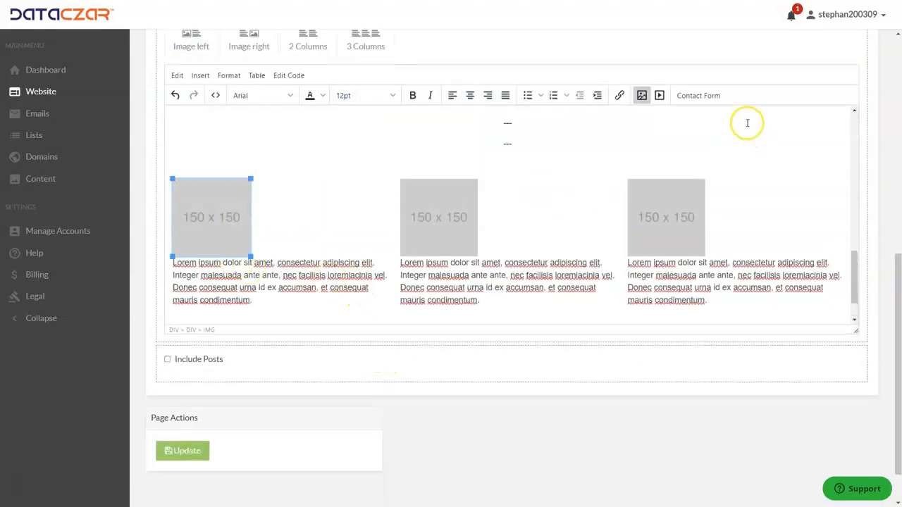
pyautogui.click(642, 95)
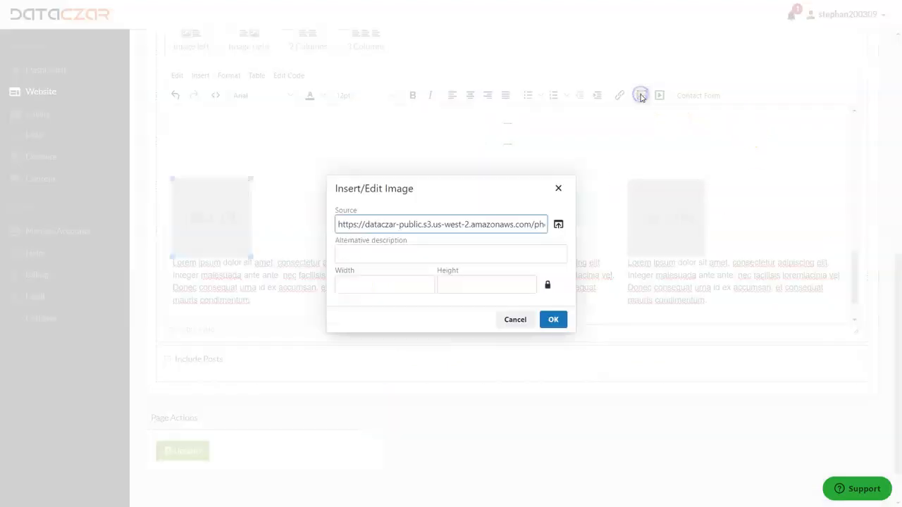
pyautogui.click(559, 226)
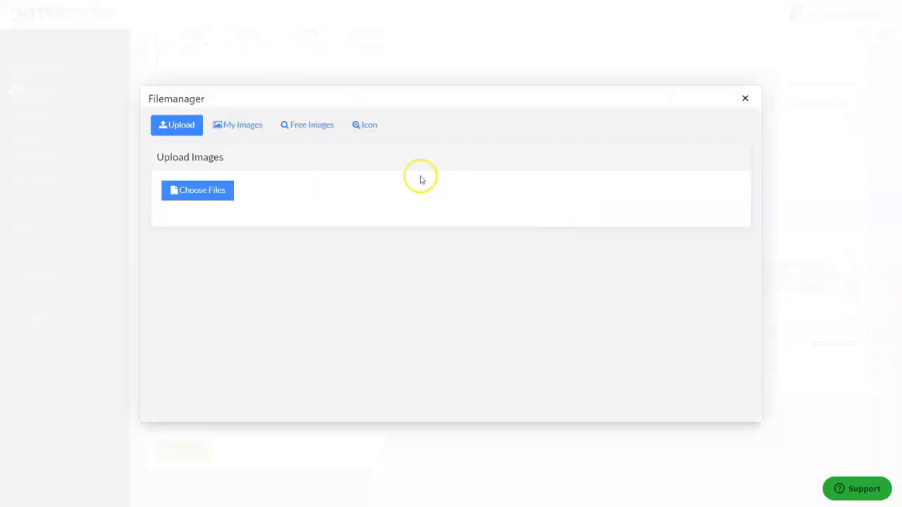
pyautogui.click(246, 125)
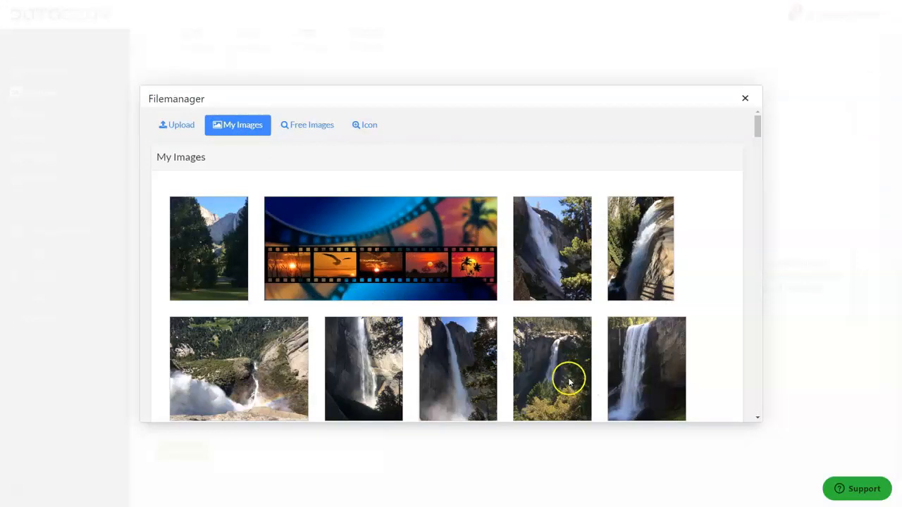
pyautogui.click(556, 370)
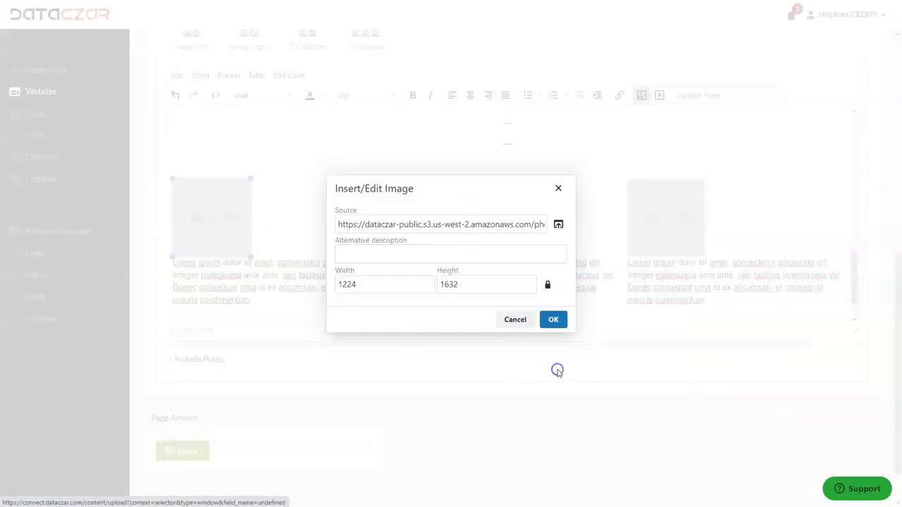
pyautogui.click(552, 319)
# Replace the three-column block's middle placeholder with the second photo in the second row of My Images, keeping its default size.
pyautogui.click(455, 218)
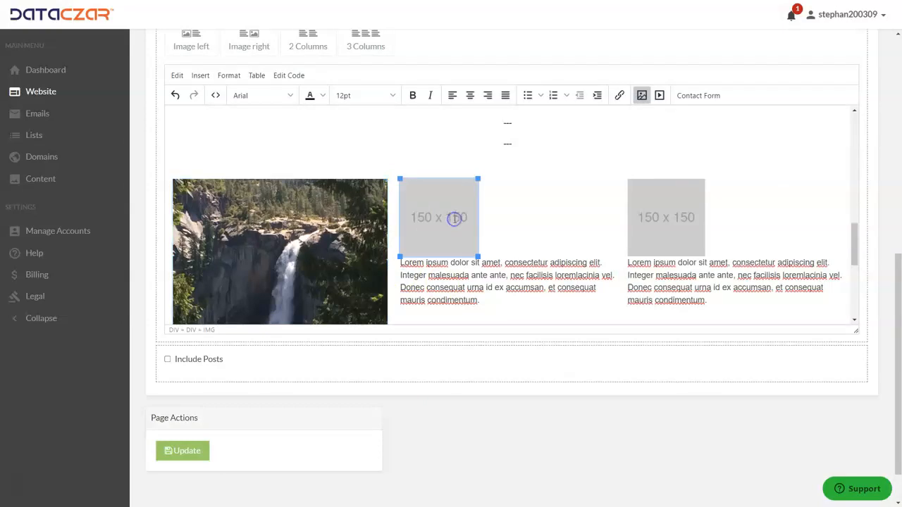
pyautogui.click(642, 97)
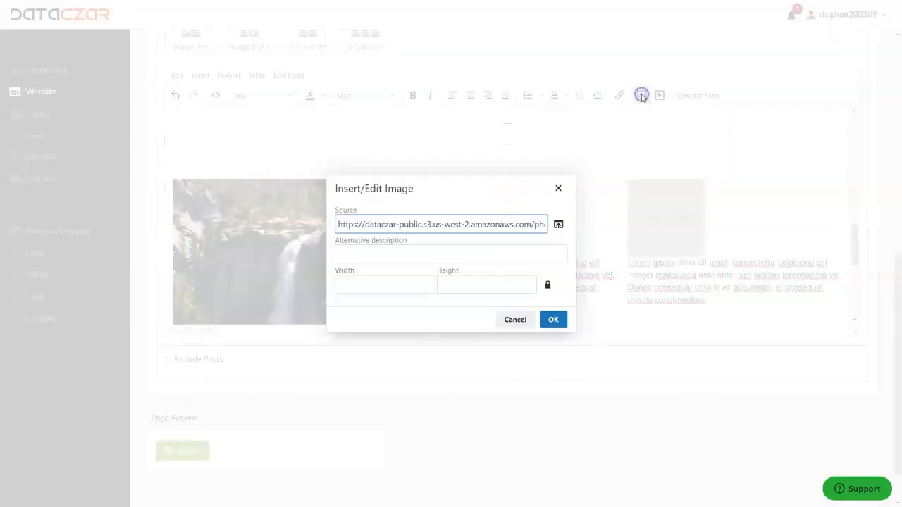
pyautogui.click(556, 224)
pyautogui.click(258, 126)
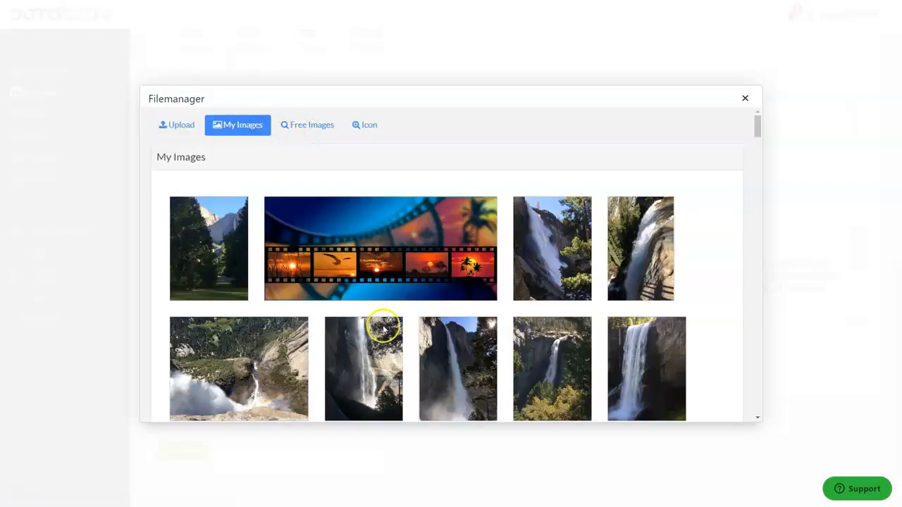
pyautogui.click(364, 370)
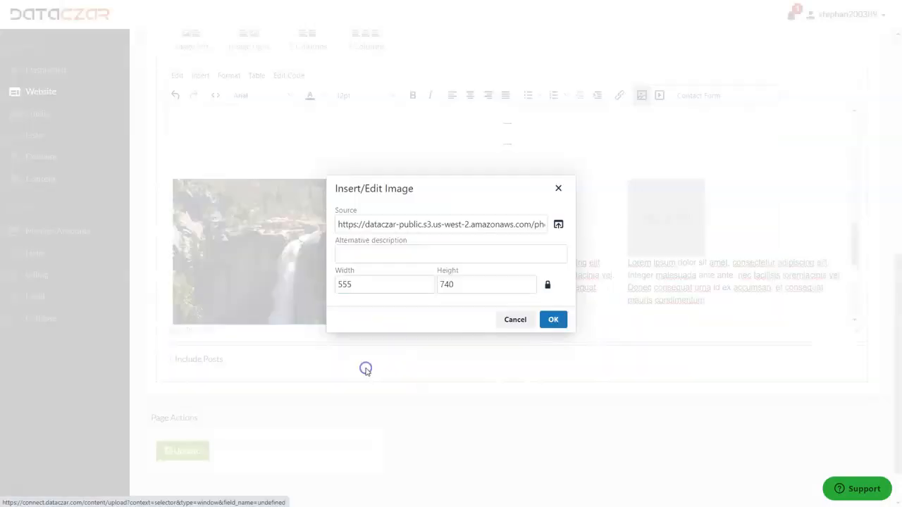
pyautogui.click(555, 319)
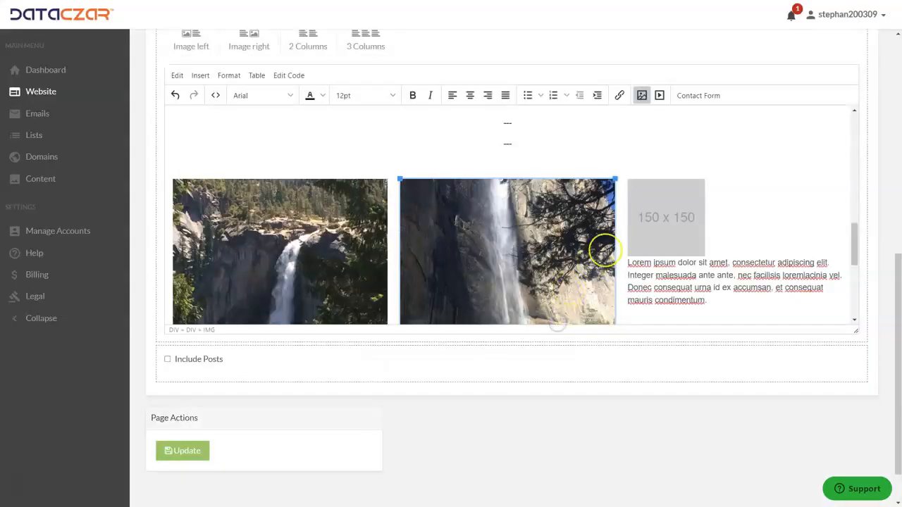
# Replace the three-column block's last placeholder with the third photo in the second row of My Images, keeping its default size.
pyautogui.click(668, 217)
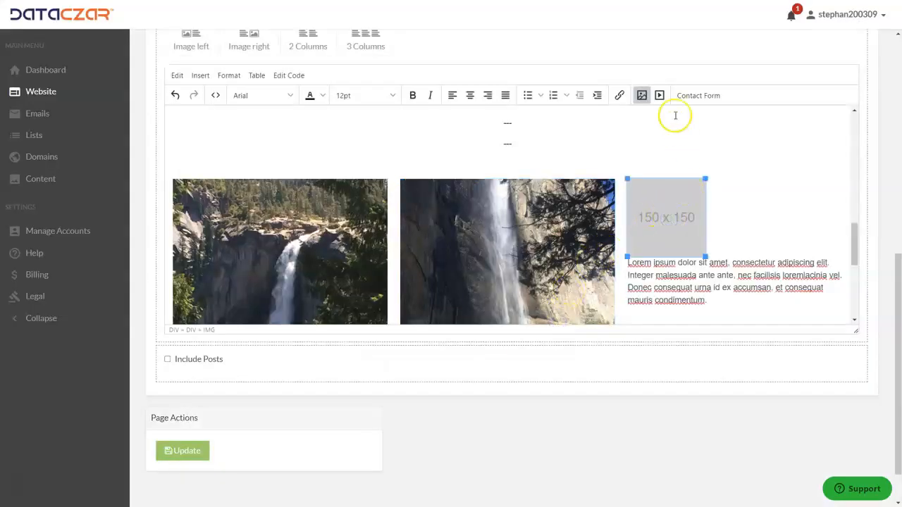
pyautogui.click(640, 96)
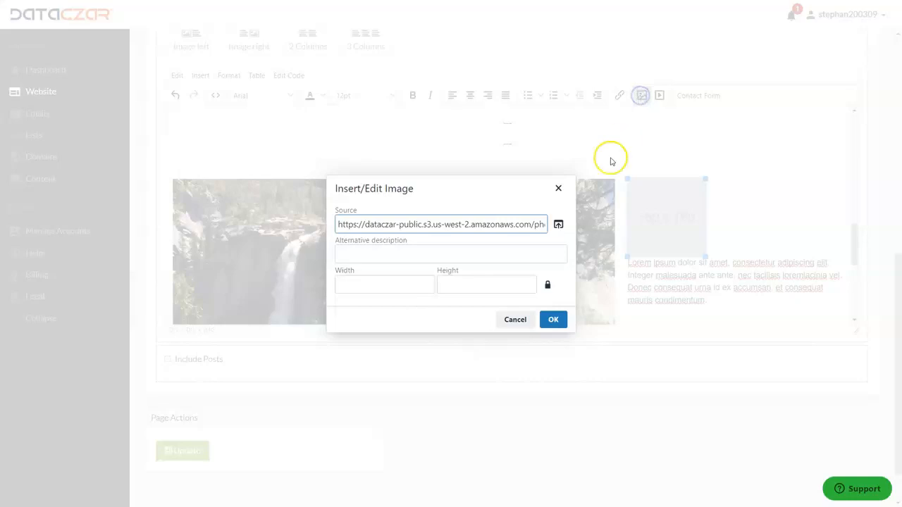
pyautogui.click(558, 223)
pyautogui.click(241, 125)
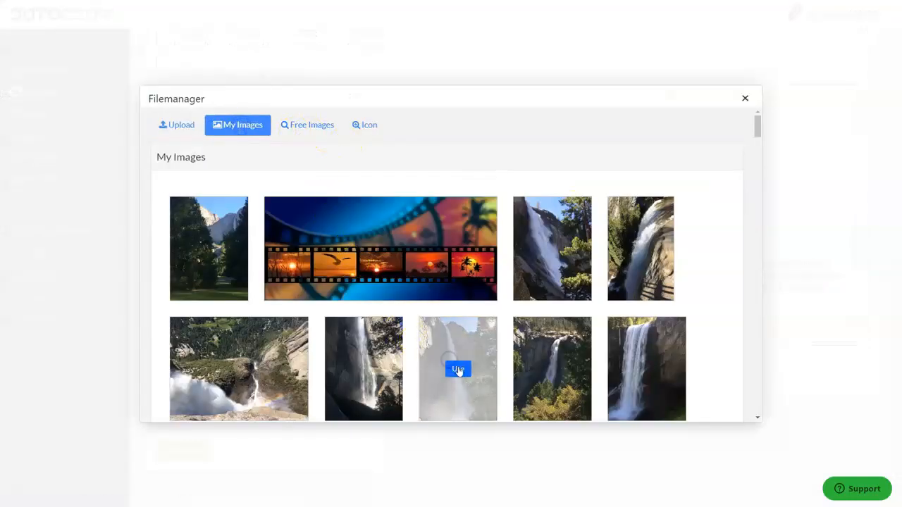
pyautogui.click(458, 369)
pyautogui.click(553, 319)
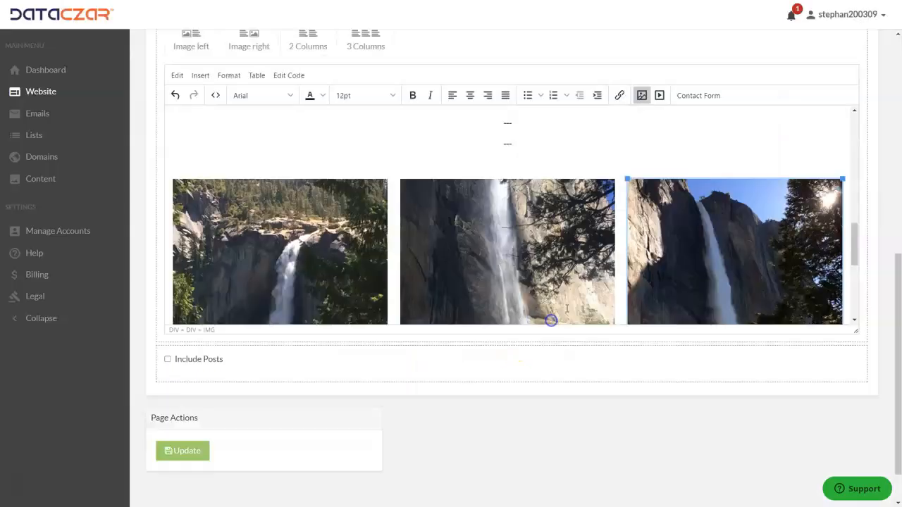
# Replace the sample text under the two-column photos with the captions "Nevada Falls" for the first and "Vernal Falls" for the second.
pyautogui.scroll(-5, 599, 239)
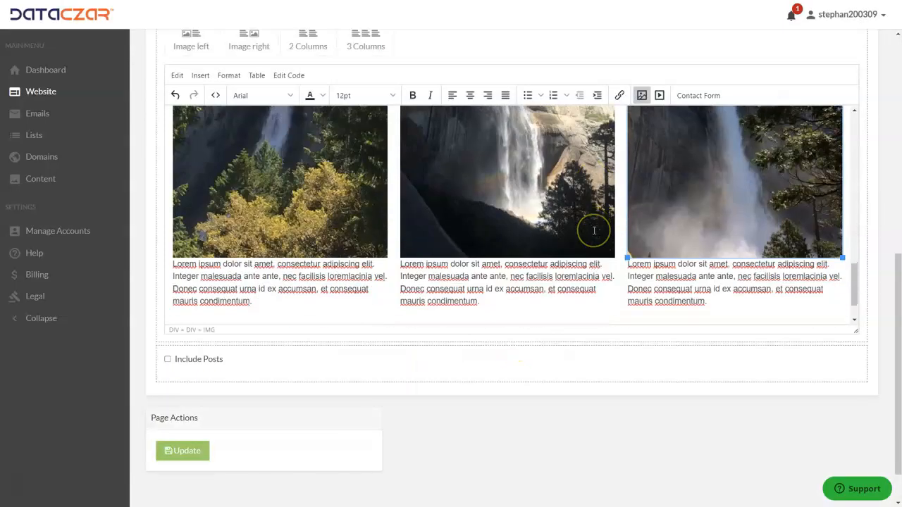
pyautogui.scroll(6, 592, 228)
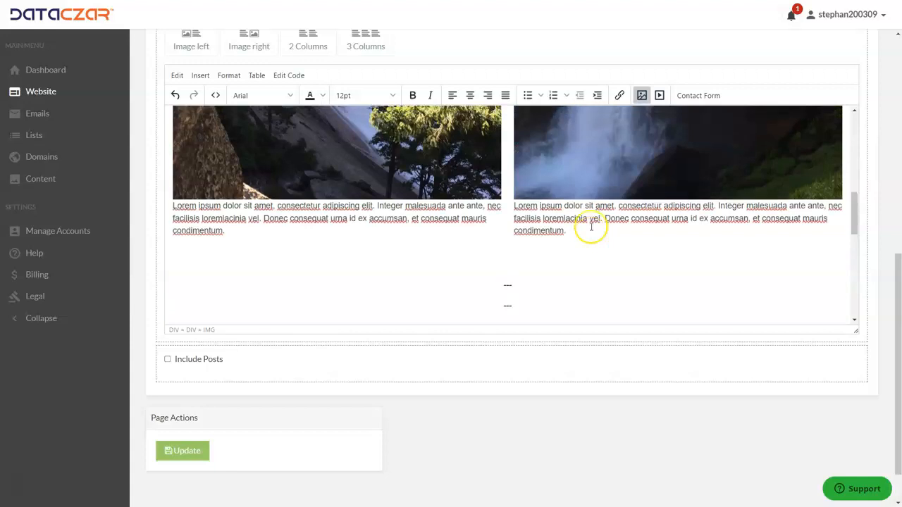
pyautogui.tripleClick(233, 276)
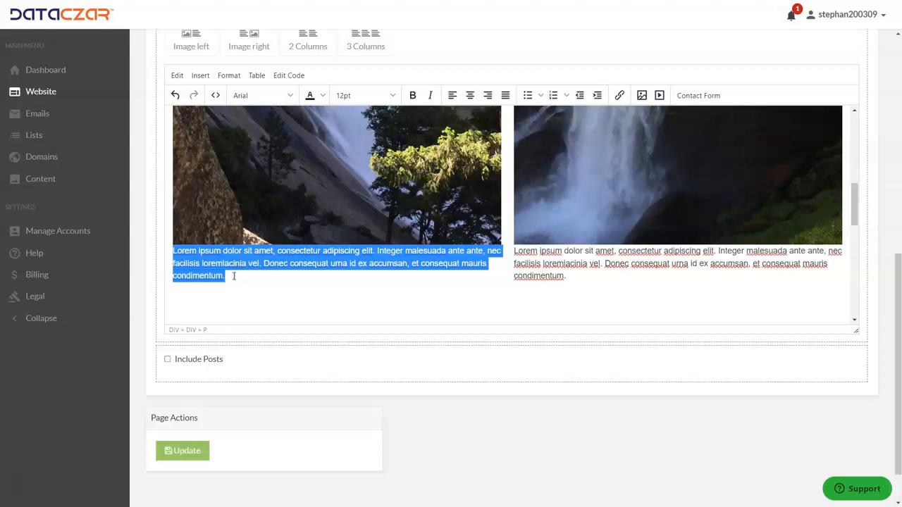
pyautogui.write('Nevada Falls')
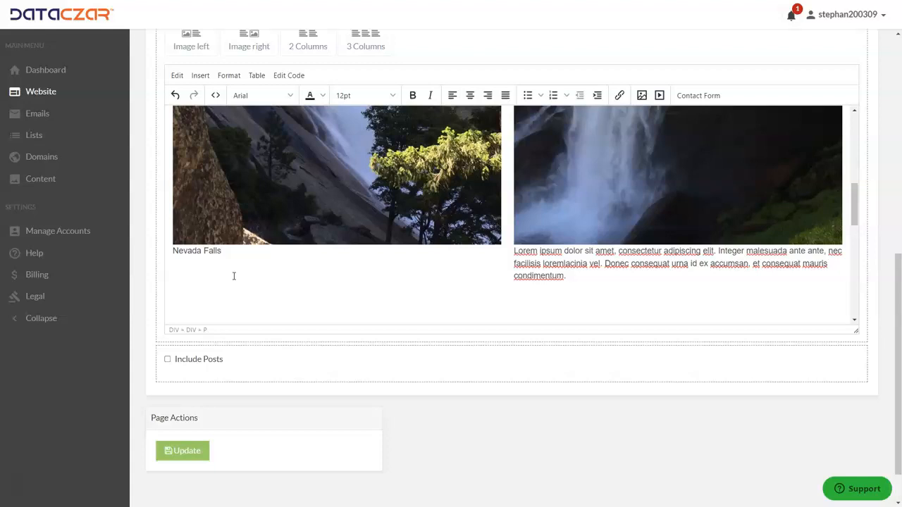
pyautogui.tripleClick(568, 278)
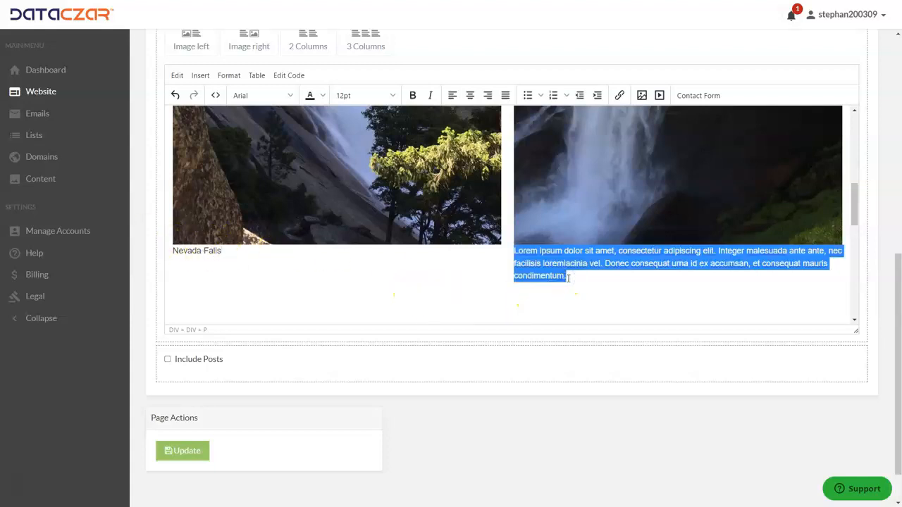
pyautogui.write('Vernal Falls')
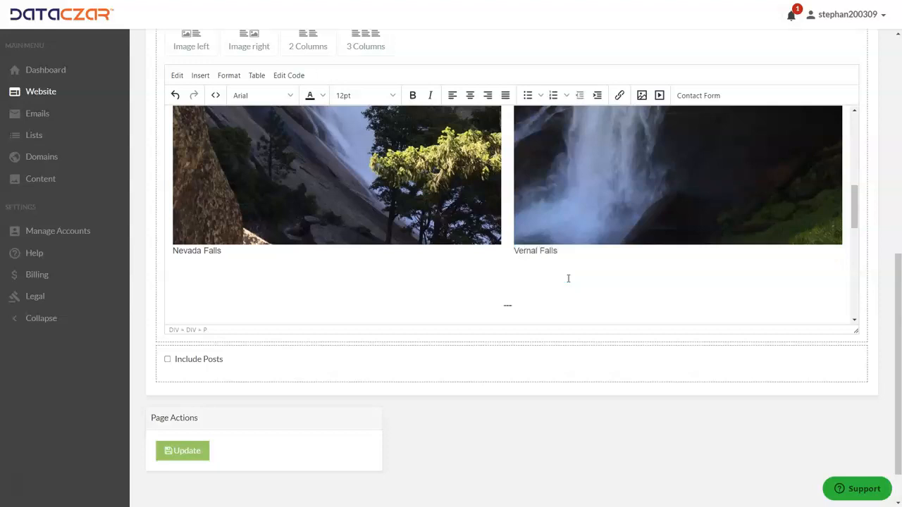
# Delete the separator dashes and blank lines between the two-column captions and the three-column photos.
pyautogui.scroll(-3, 298, 277)
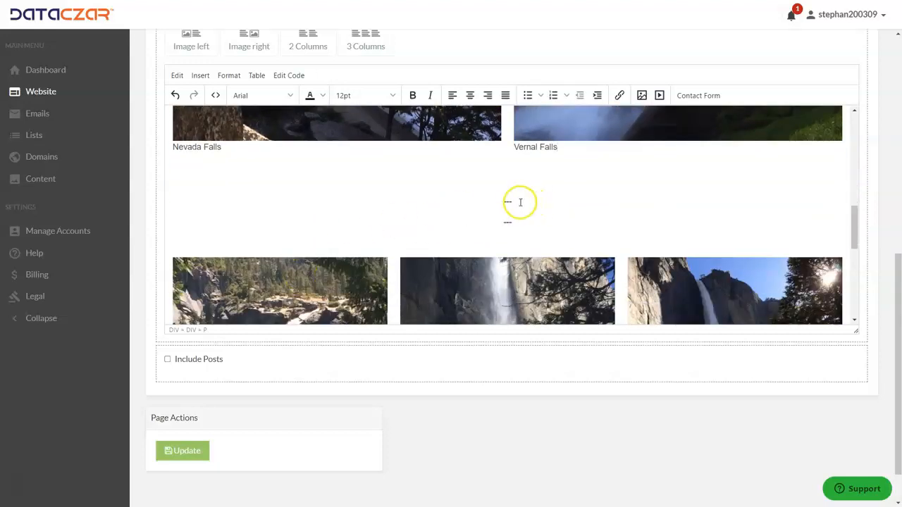
pyautogui.doubleClick(520, 202)
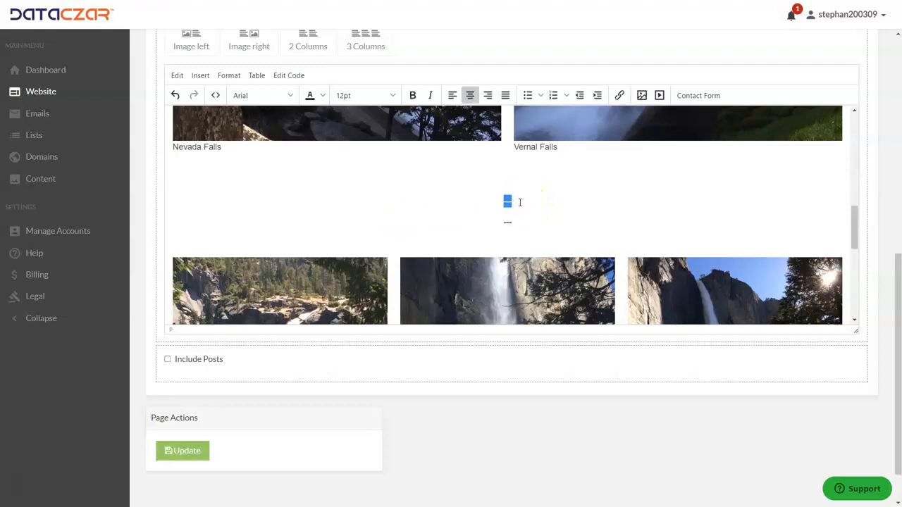
pyautogui.press('Delete')
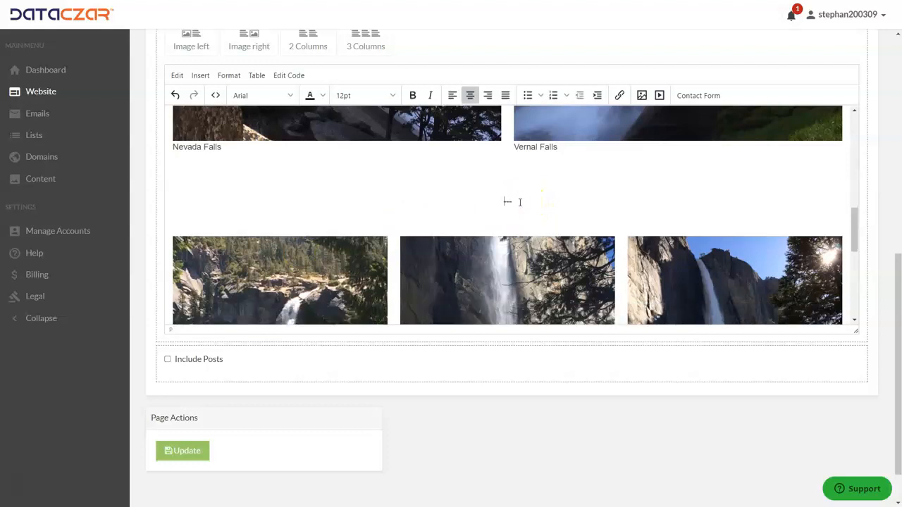
pyautogui.press('Delete')
pyautogui.click(532, 187)
pyautogui.press('Delete')
pyautogui.press('Delete')
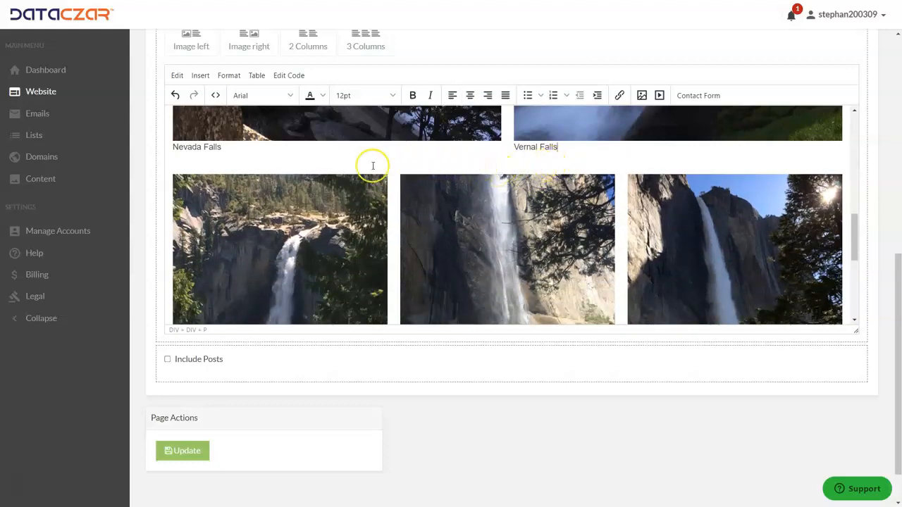
pyautogui.click(558, 147)
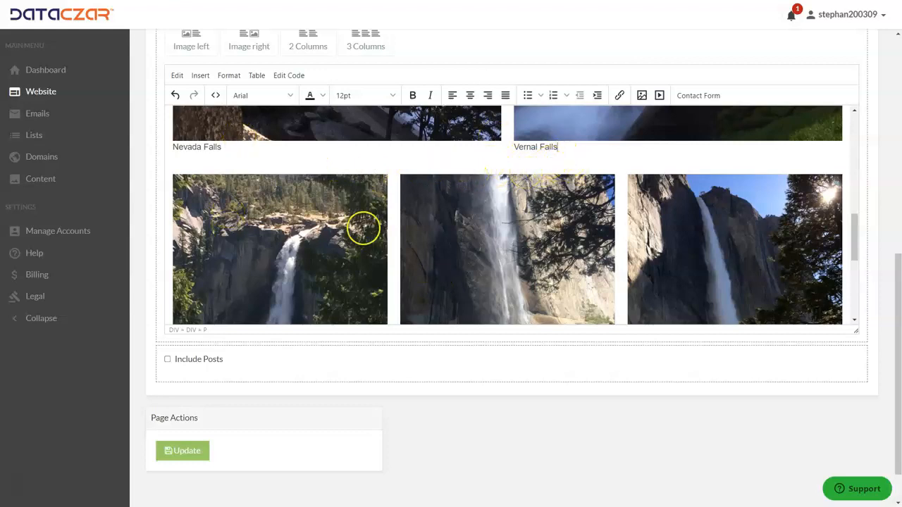
# Replace the three-column sample texts, in order, with "Nevada Falls via the John Muir Trail", "Upper Yosemite Falls w/rainbow" and "Upper Yosemite Falls".
pyautogui.scroll(-3, 276, 219)
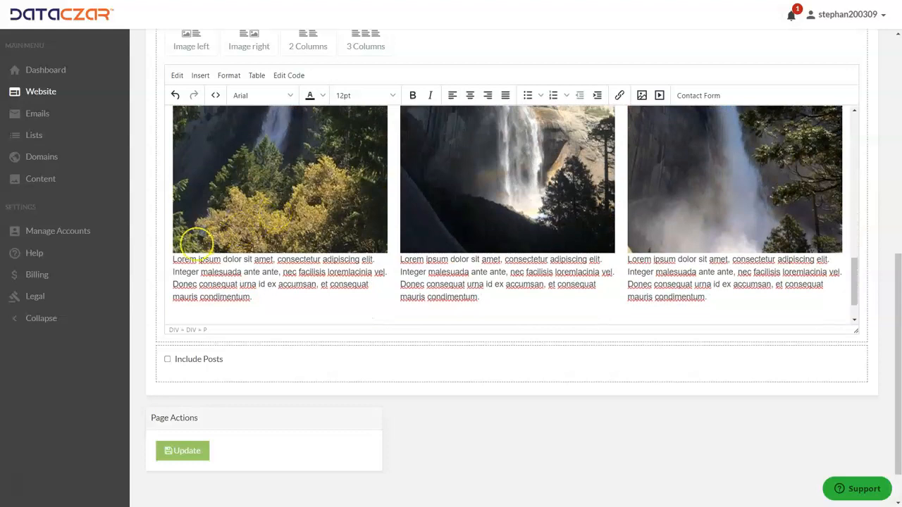
pyautogui.tripleClick(258, 296)
pyautogui.write('Ne')
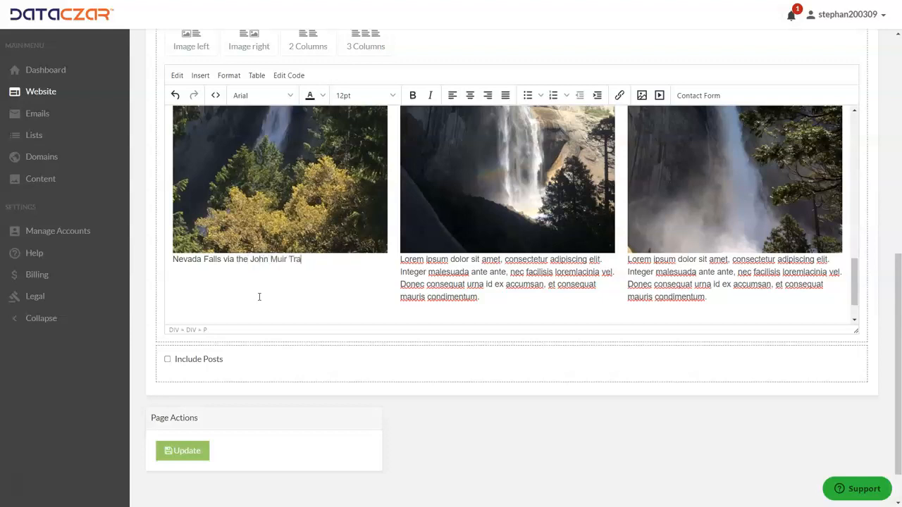
pyautogui.tripleClick(485, 303)
pyautogui.write('Upper Yosemite Falls w/rainbow')
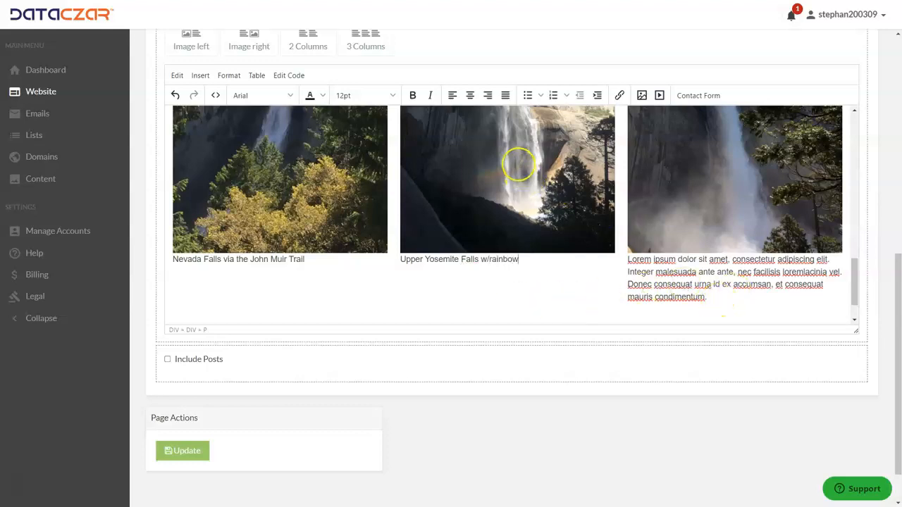
pyautogui.tripleClick(711, 297)
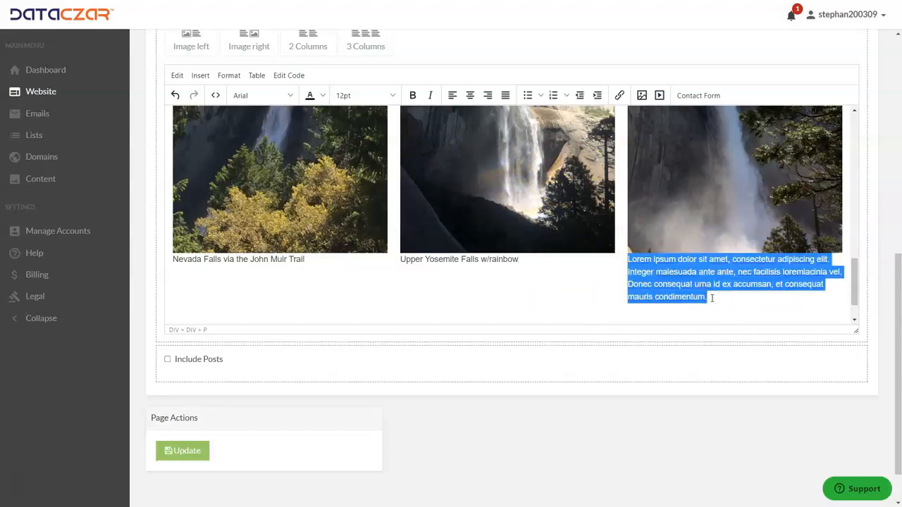
pyautogui.write('Upper Yosemite Falls')
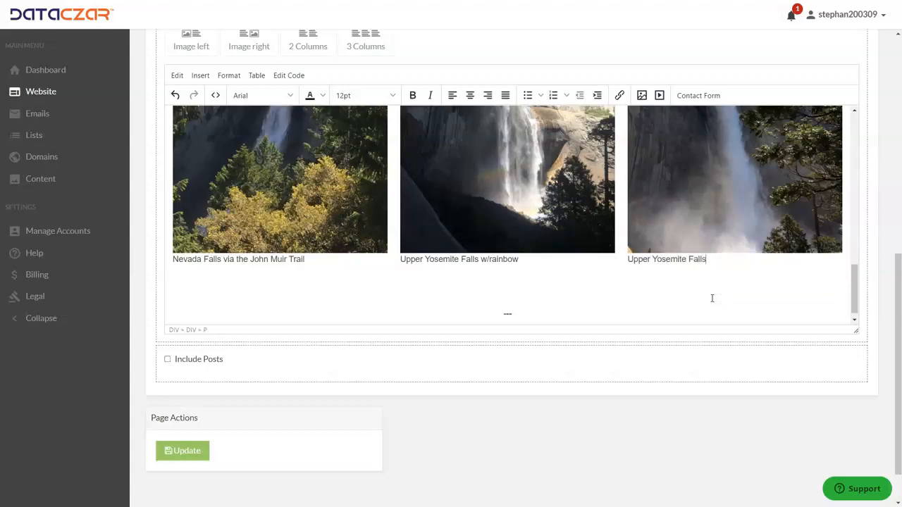
# Insert the first photo in the second row of My Images on a new line below the three-column block, keeping its default size.
pyautogui.scroll(-1, 522, 291)
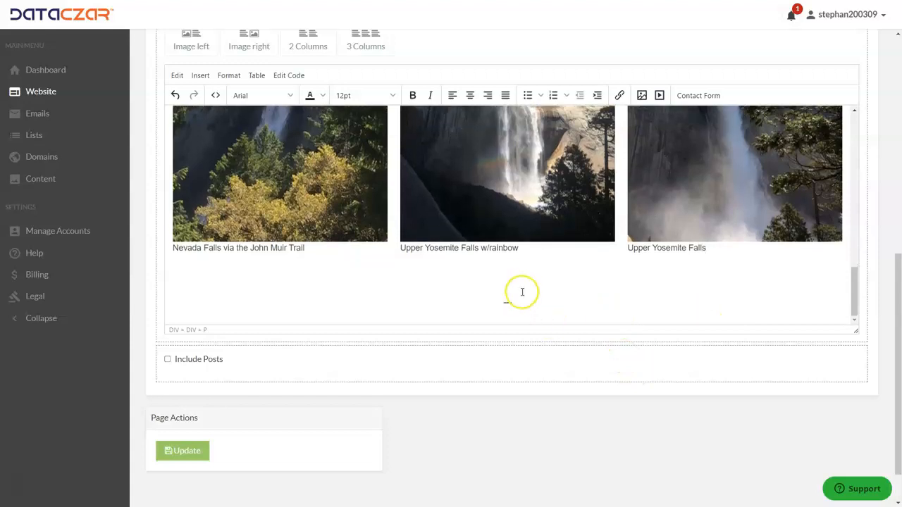
pyautogui.click(516, 304)
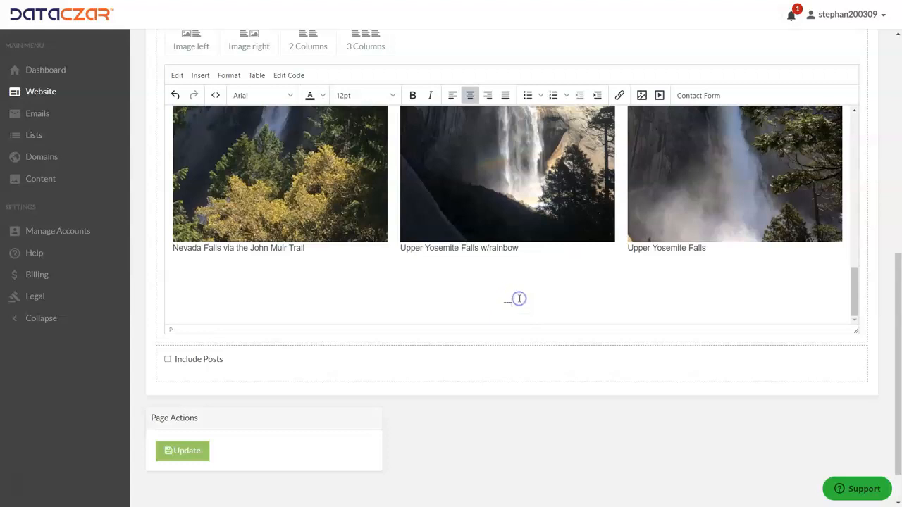
pyautogui.press('Return')
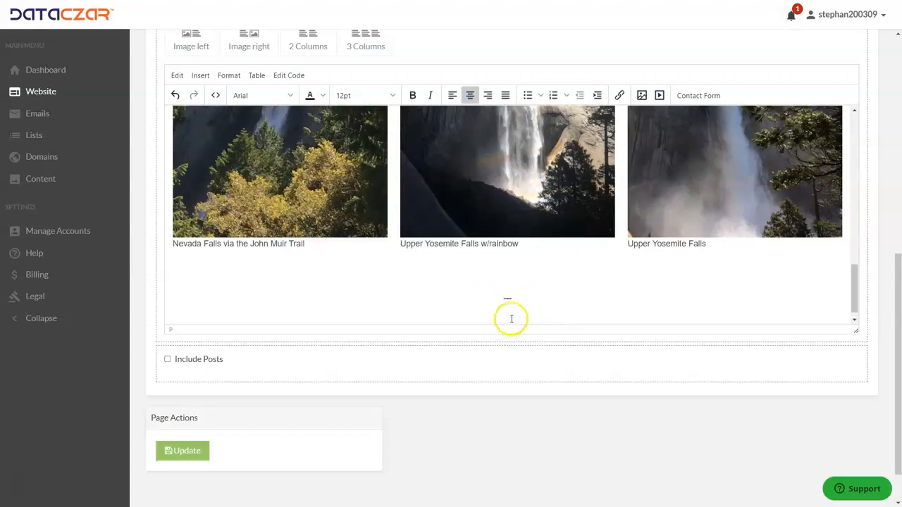
pyautogui.click(642, 95)
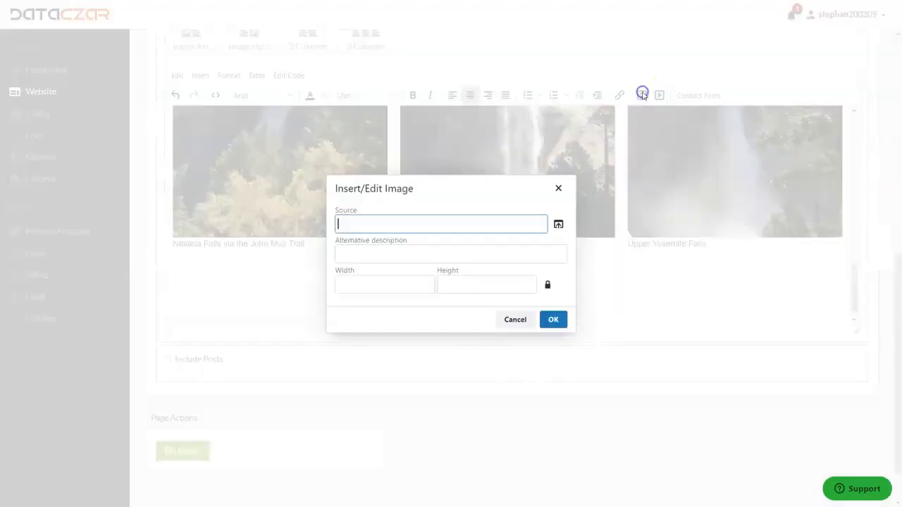
pyautogui.click(558, 225)
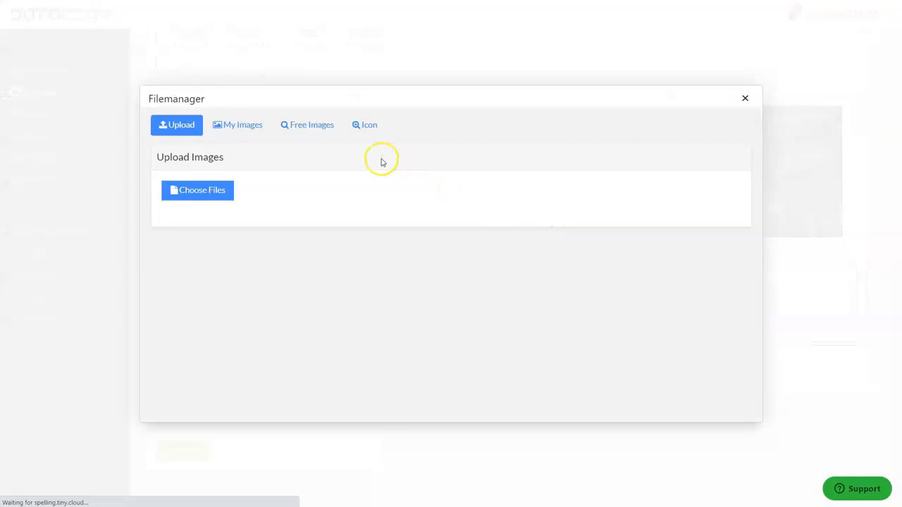
pyautogui.click(255, 125)
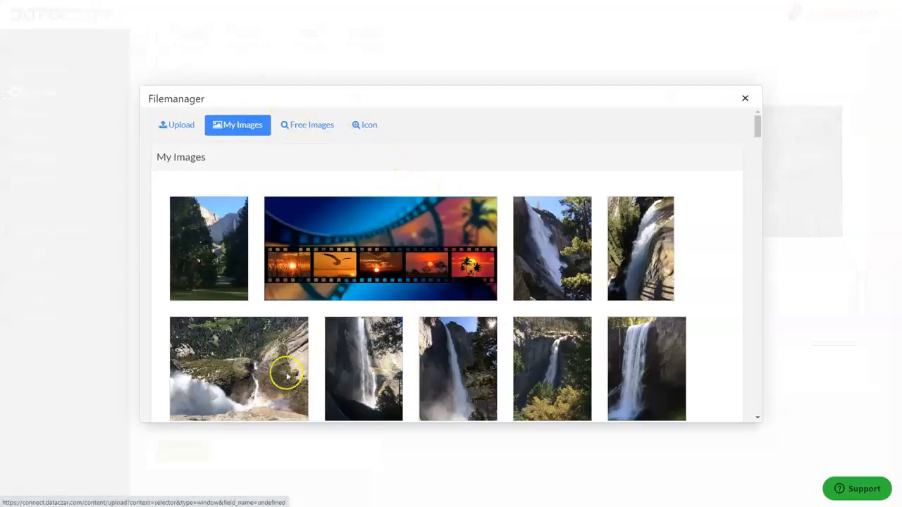
pyautogui.click(238, 370)
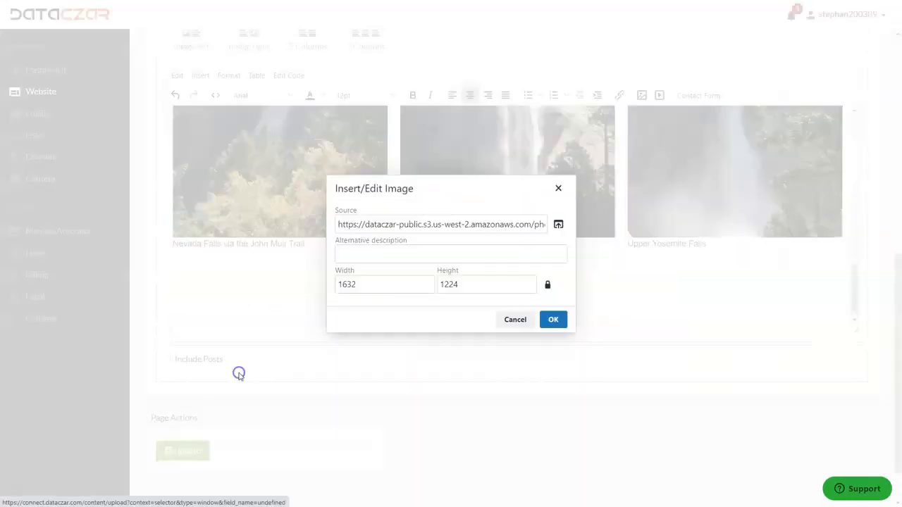
pyautogui.click(557, 322)
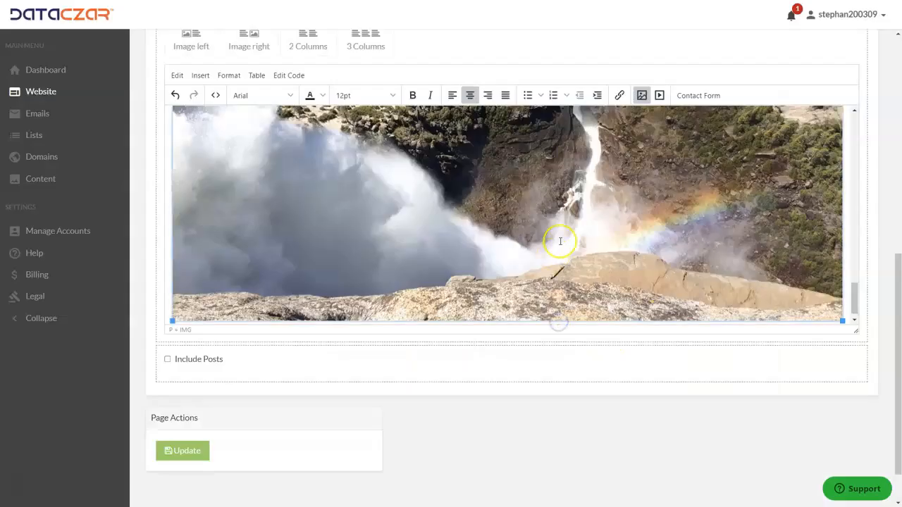
# Shrink the newly inserted full-width waterfall photo slightly by its corner.
pyautogui.scroll(3, 560, 242)
pyautogui.click(456, 221)
pyautogui.scroll(-5, 423, 219)
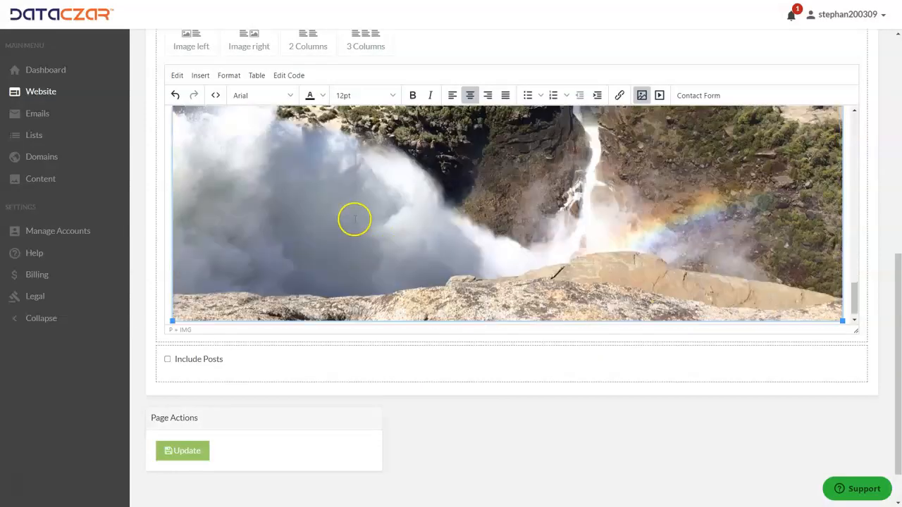
pyautogui.moveTo(172, 304)
pyautogui.mouseDown()
pyautogui.moveTo(204, 278)
pyautogui.moveTo(171, 298)
pyautogui.mouseUp()
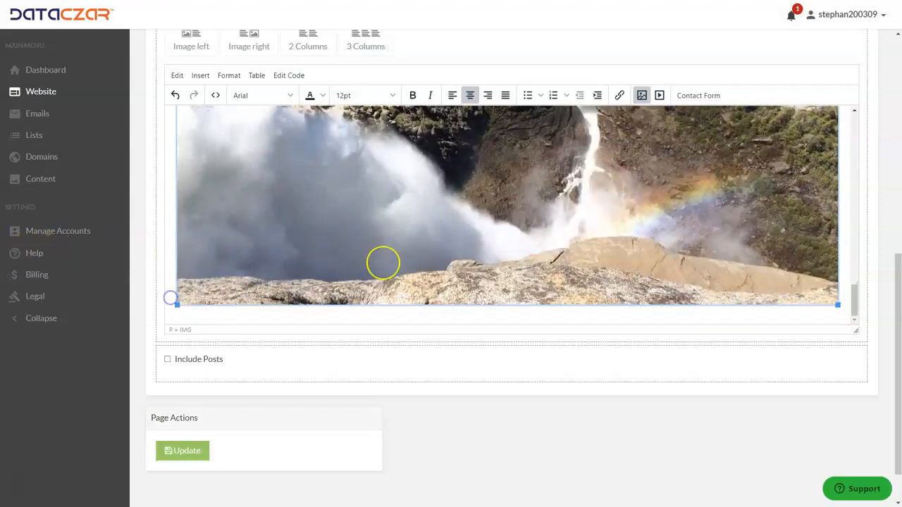
# Add the centred caption "Looking Down from Upper Yosemite Falls!!" on a new line below the large photo.
pyautogui.click(163, 230)
pyautogui.click(313, 232)
pyautogui.press('Right')
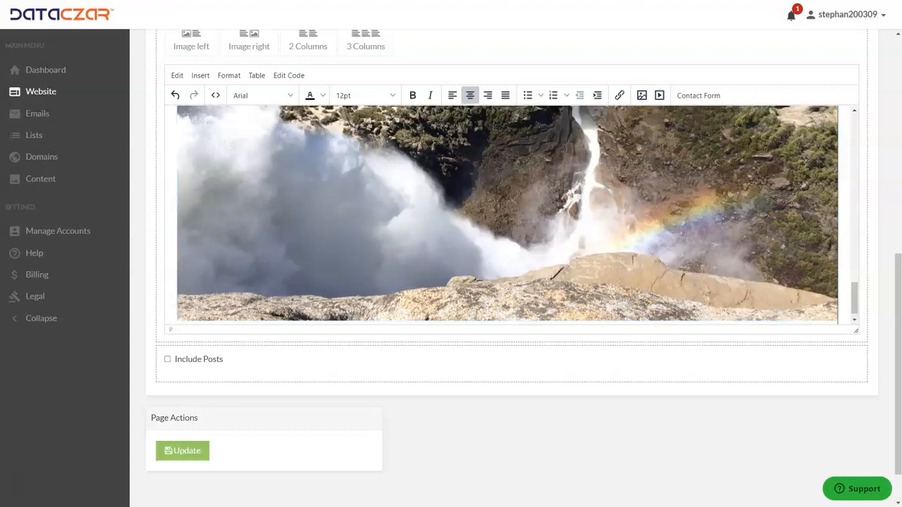
pyautogui.press('Return')
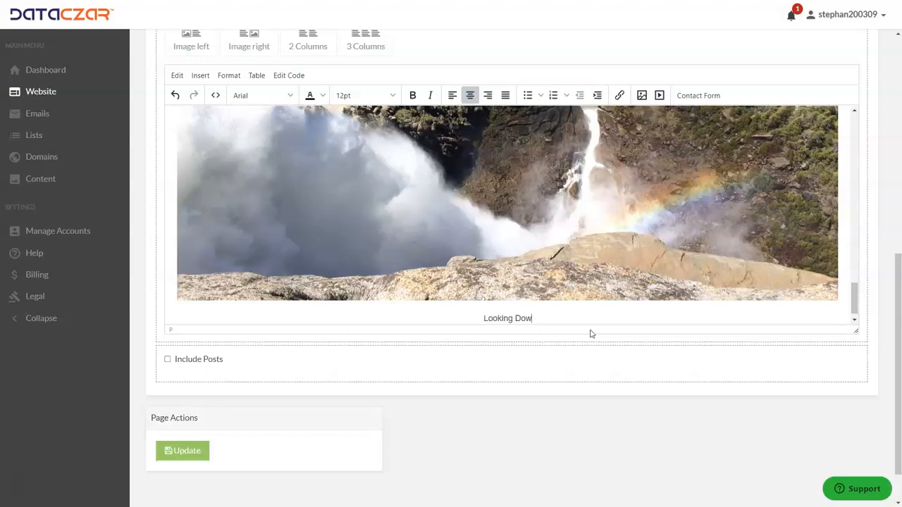
pyautogui.write('per ')
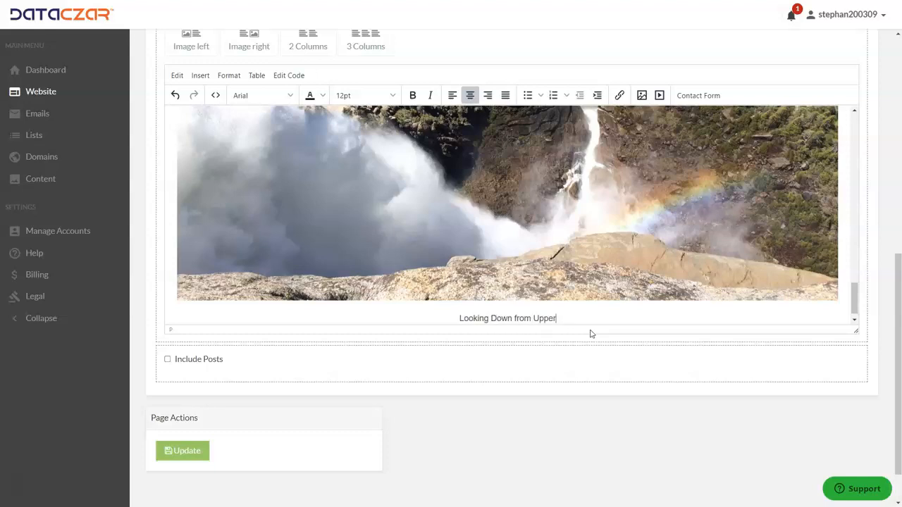
pyautogui.write('Yose')
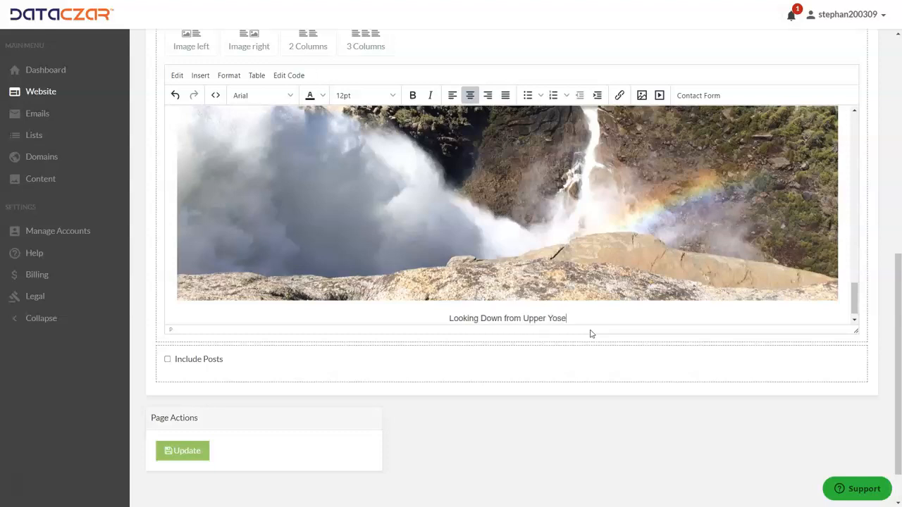
pyautogui.write('mite Falls')
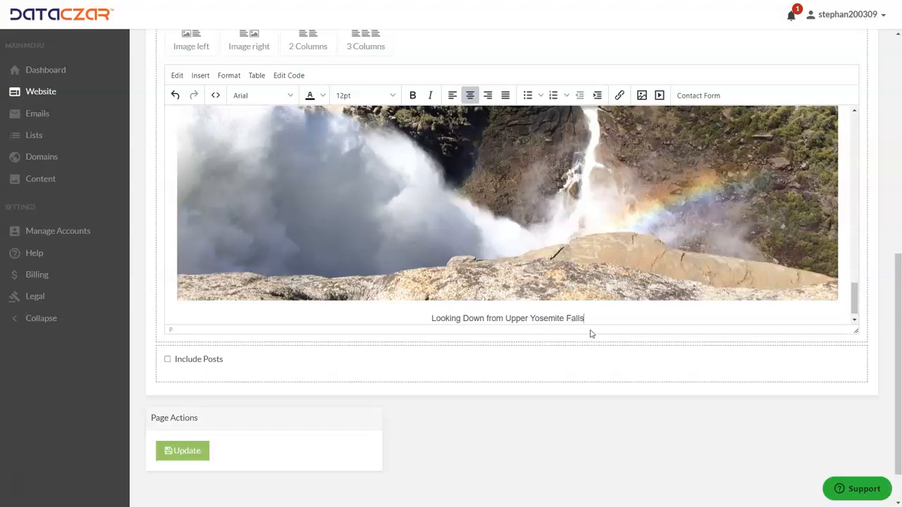
pyautogui.write('!!')
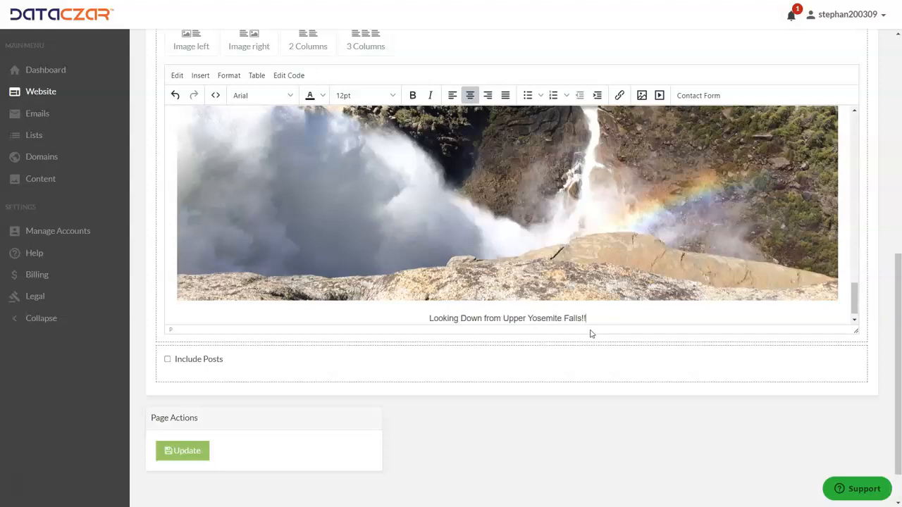
# Remove the separator and blank line between the three-column captions and the large photo.
pyautogui.scroll(6, 508, 262)
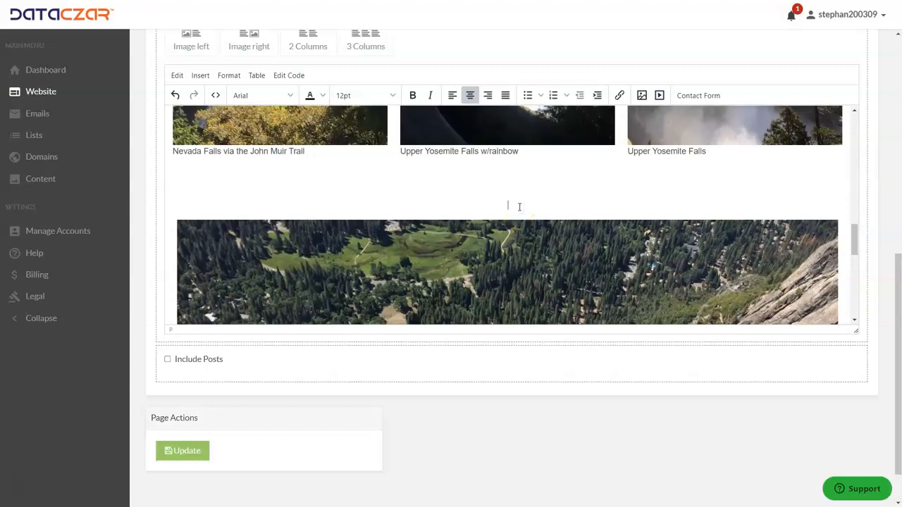
pyautogui.press('BackSpace')
pyautogui.press('BackSpace')
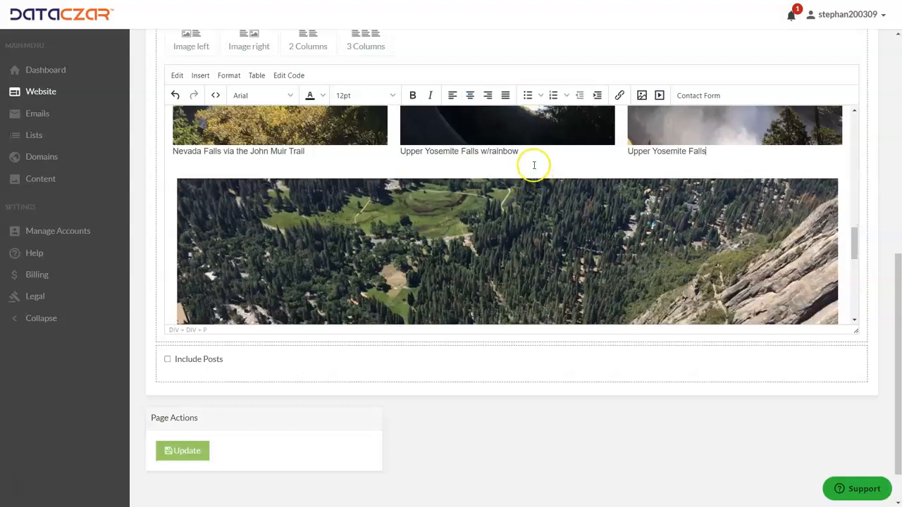
# Delete the extra blank line between the "Yosemite Valley Waterfalls" title and the two-column photos.
pyautogui.scroll(-5, 473, 240)
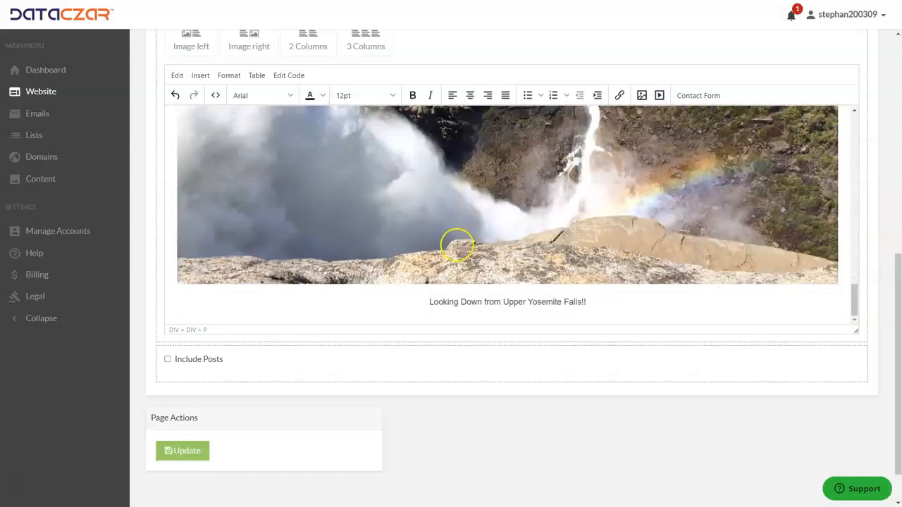
pyautogui.scroll(10, 456, 244)
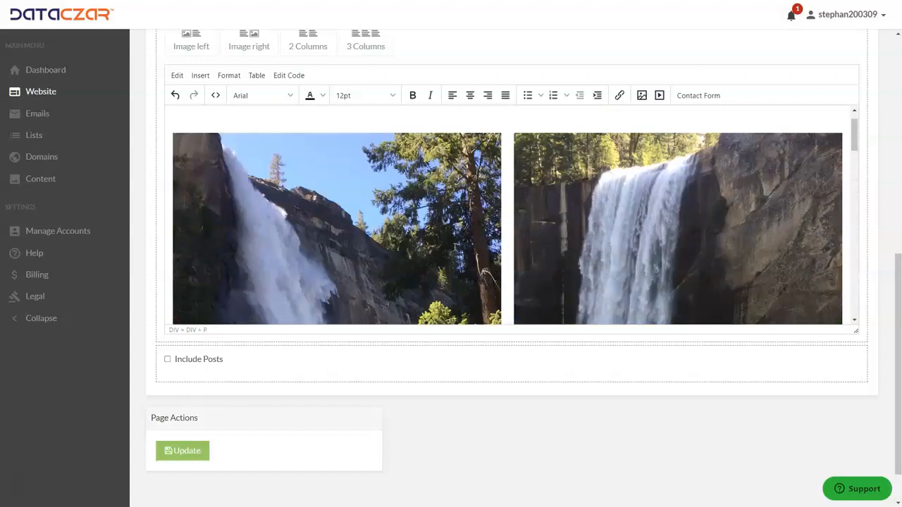
pyautogui.scroll(1, 455, 247)
pyautogui.click(521, 136)
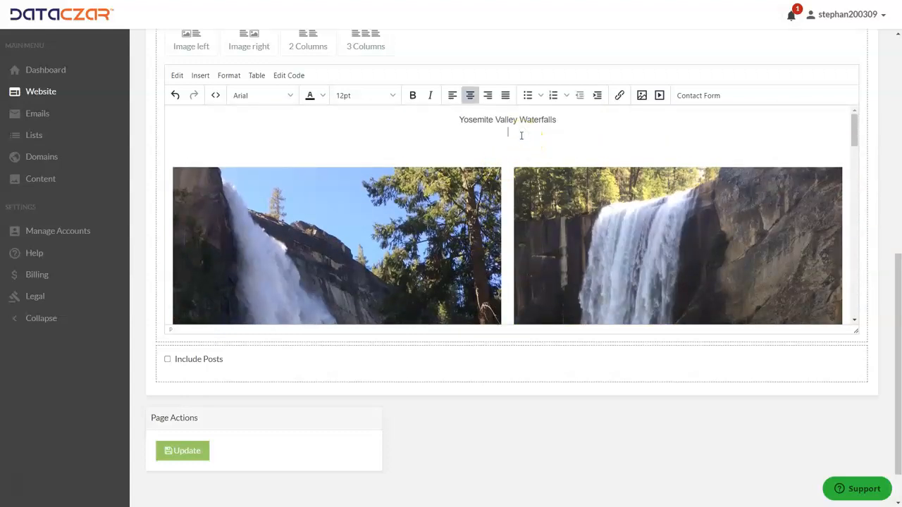
pyautogui.press('Delete')
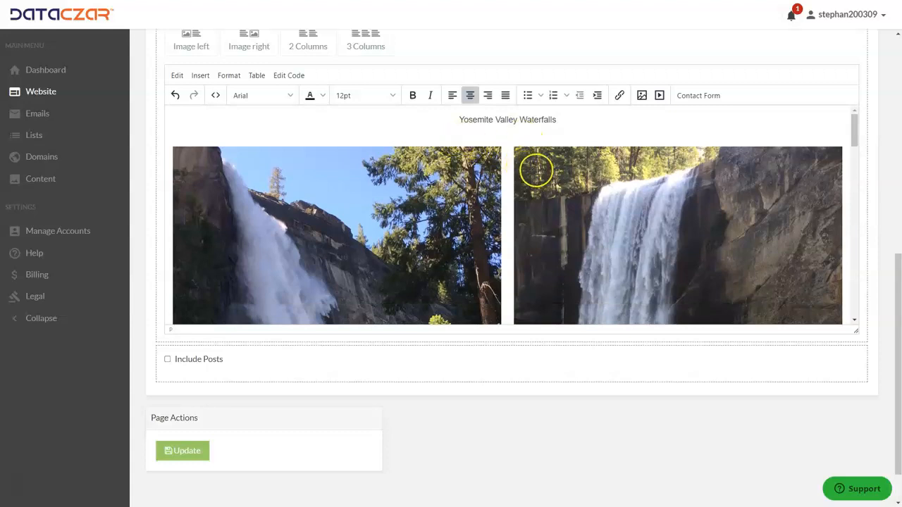
# Preview the Waterfalls page in desktop layout and examine its two-column, three-column and full-width photos.
pyautogui.scroll(3, 483, 219)
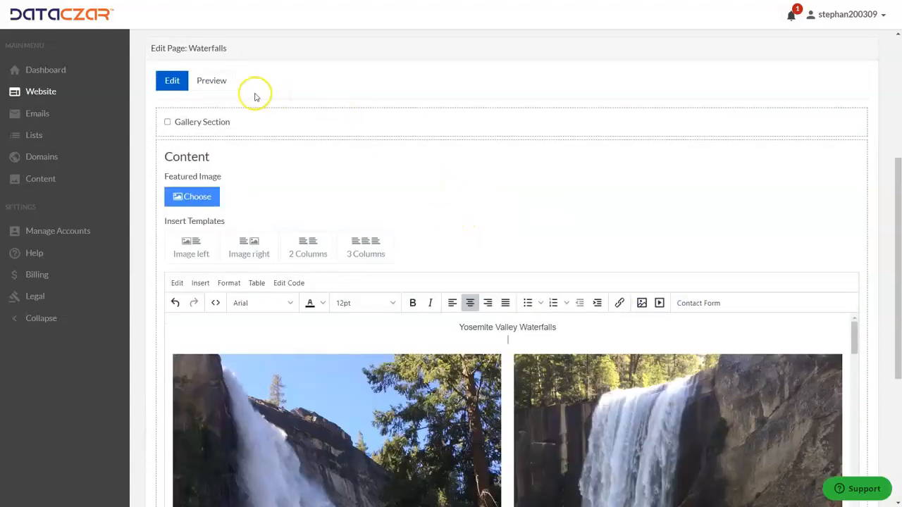
pyautogui.click(218, 83)
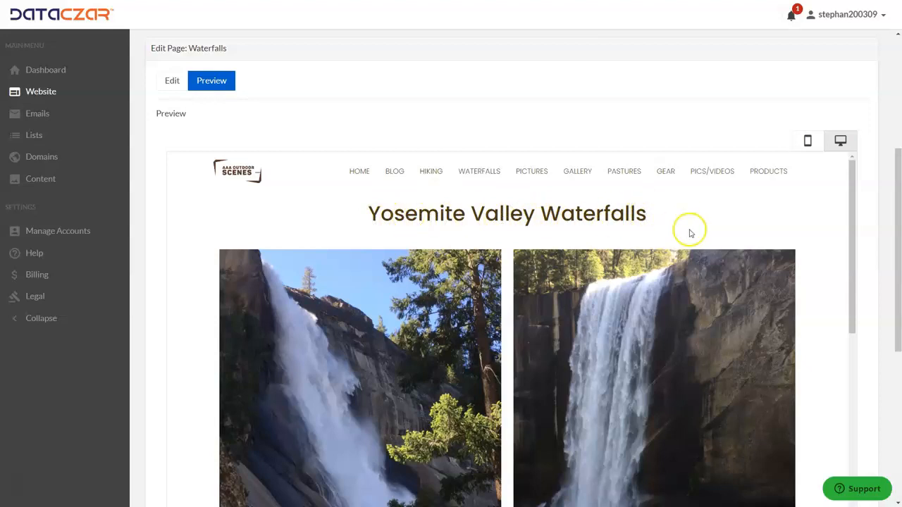
pyautogui.scroll(-10, 620, 322)
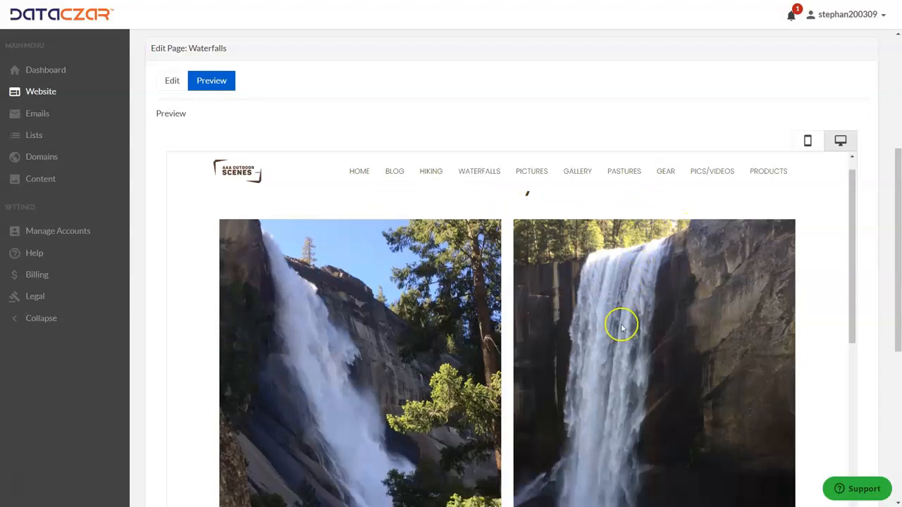
pyautogui.scroll(-3, 615, 330)
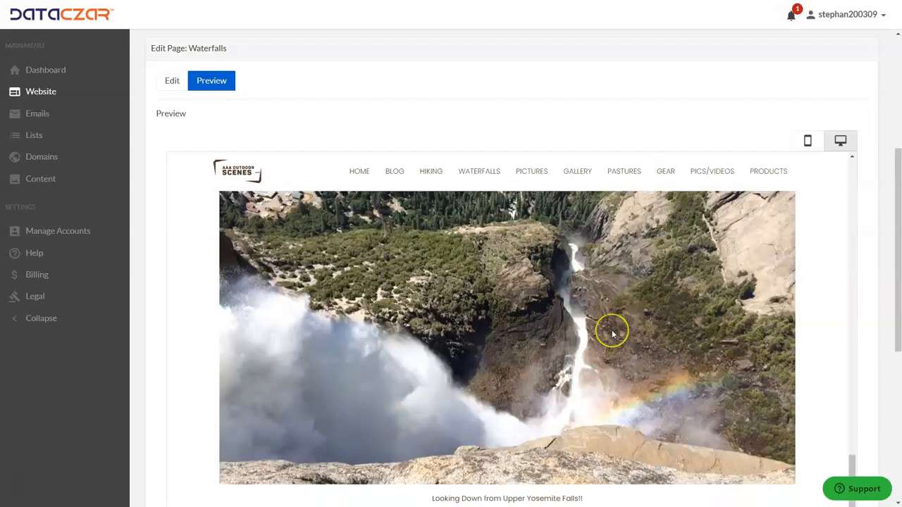
pyautogui.scroll(8, 611, 329)
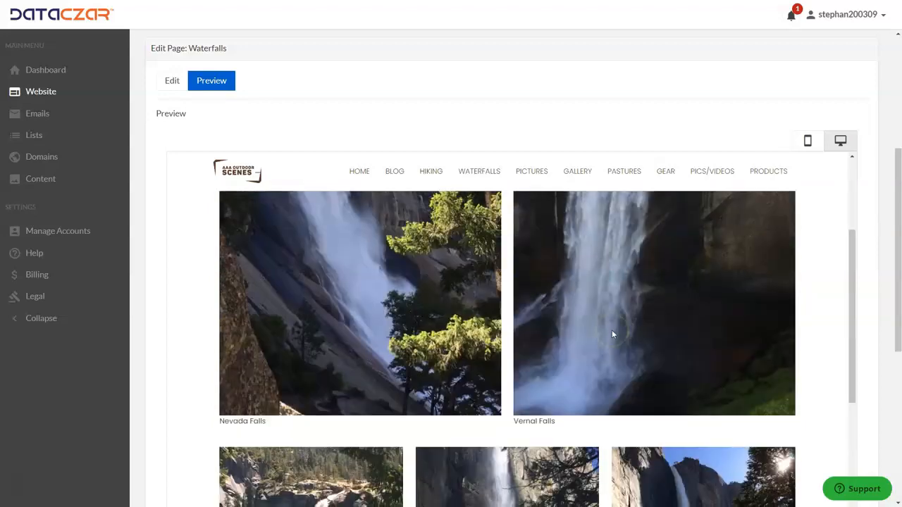
# Preview the Waterfalls page in mobile layout and examine how the title, photos and captions stack.
pyautogui.click(807, 142)
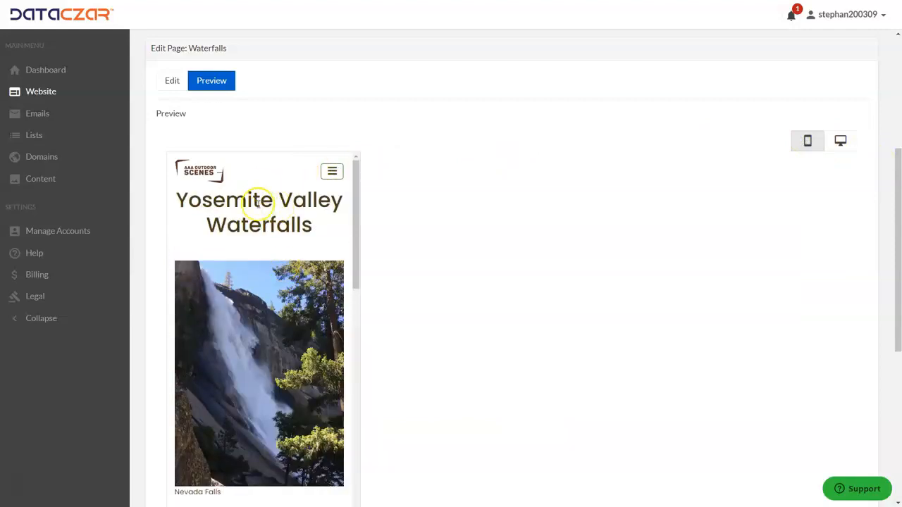
pyautogui.scroll(-1, 250, 257)
pyautogui.scroll(-10, 251, 260)
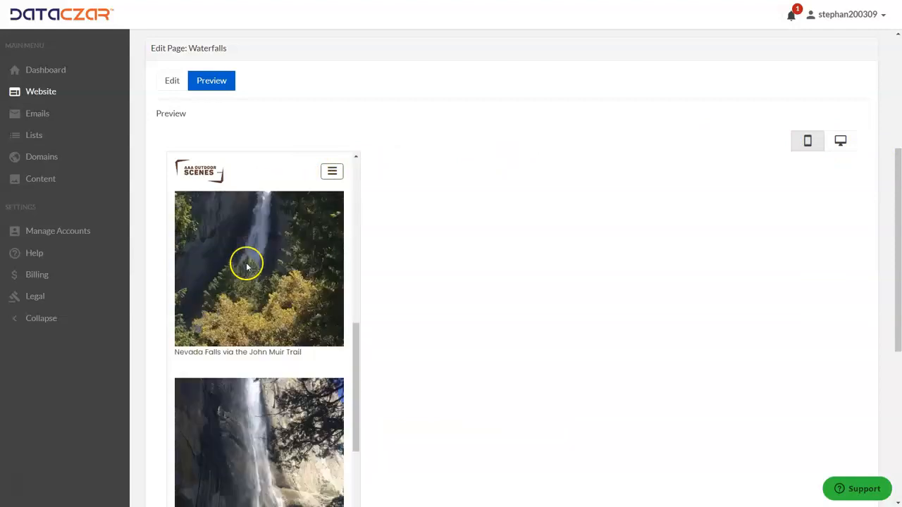
pyautogui.scroll(-11, 244, 268)
pyautogui.scroll(14, 245, 267)
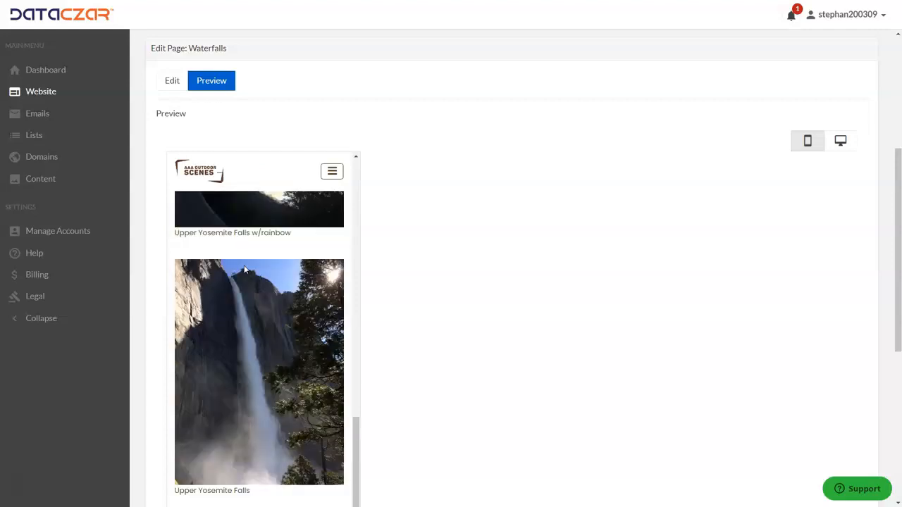
pyautogui.scroll(2, 174, 73)
pyautogui.scroll(1, 174, 73)
# Return to editing the page and set its featured image to the waterfall photo with the railing shadow from My Images.
pyautogui.click(173, 184)
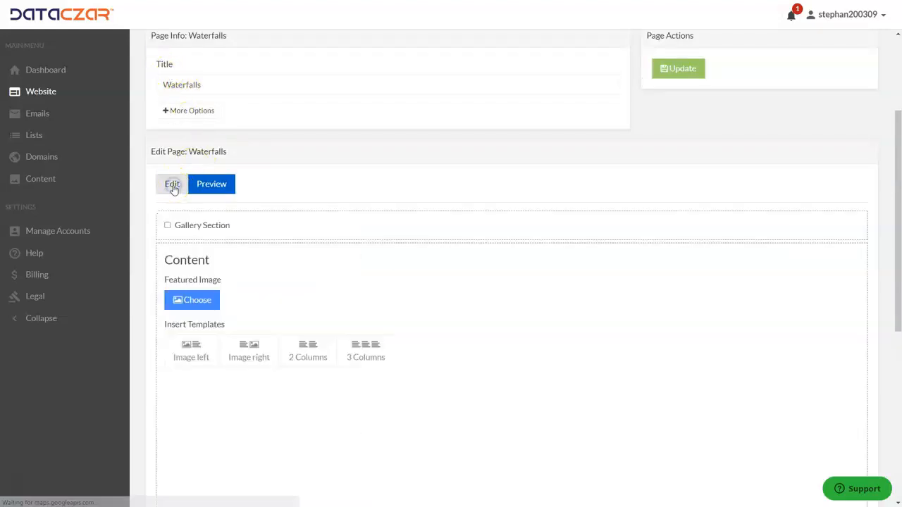
pyautogui.scroll(3, 422, 288)
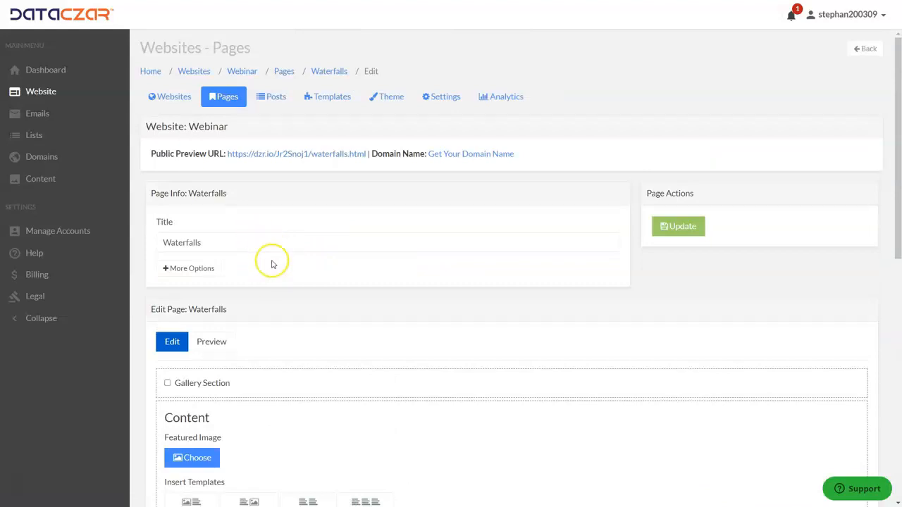
pyautogui.scroll(-1, 272, 263)
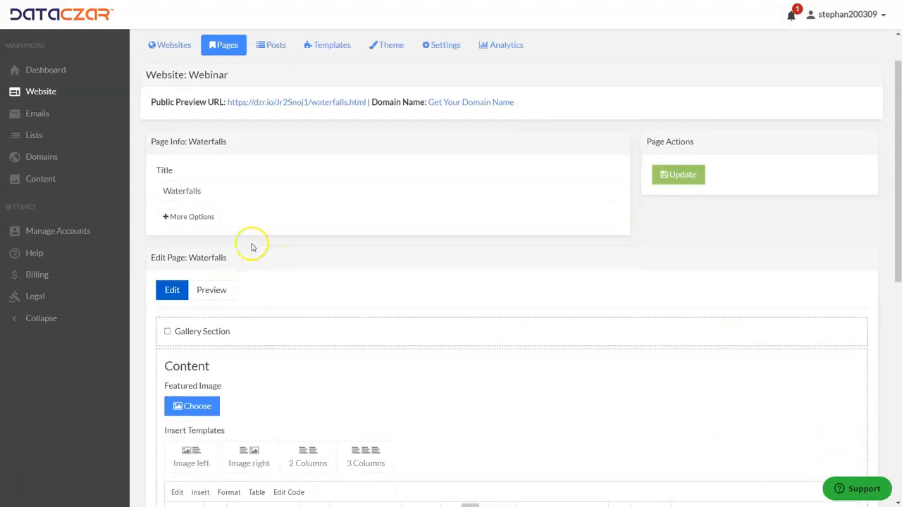
pyautogui.scroll(1, 252, 247)
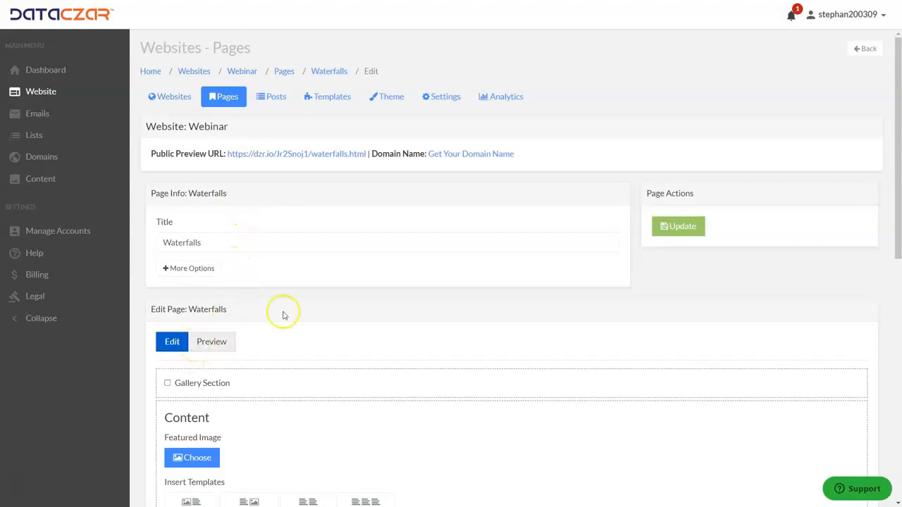
pyautogui.scroll(-5, 270, 236)
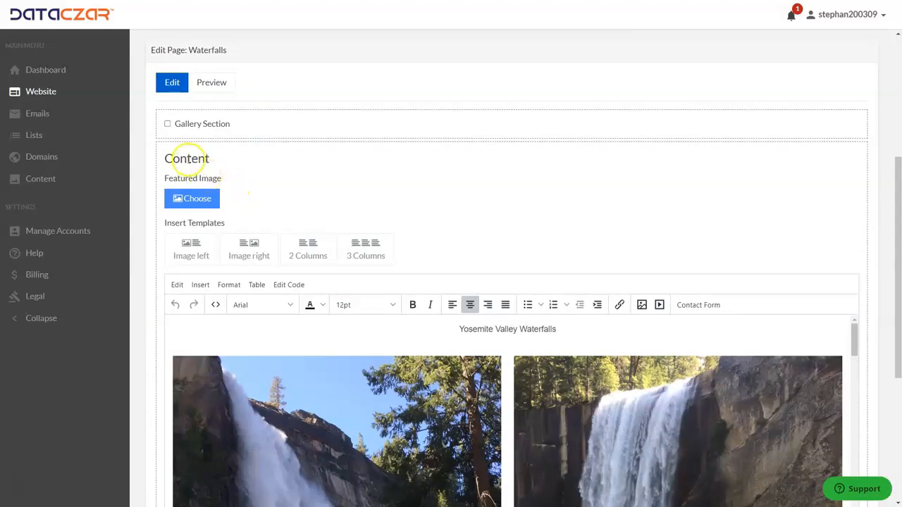
pyautogui.click(210, 202)
pyautogui.click(262, 243)
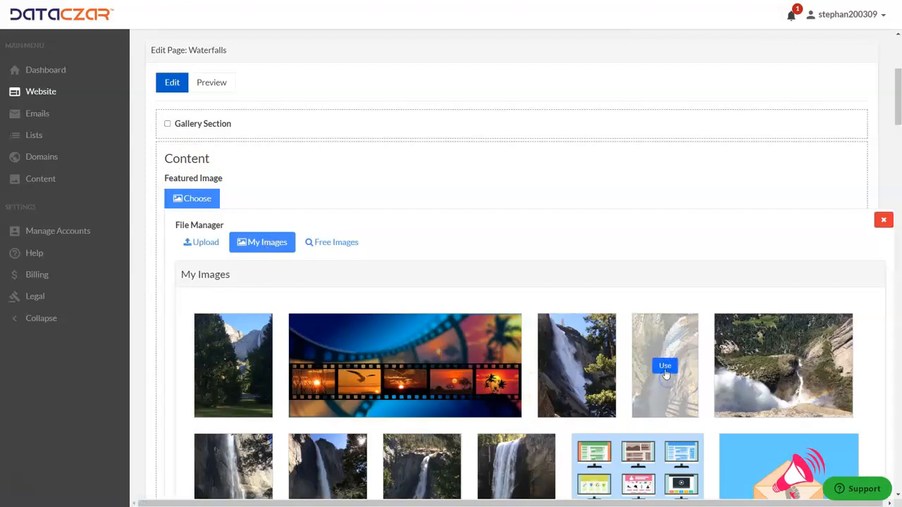
pyautogui.click(665, 365)
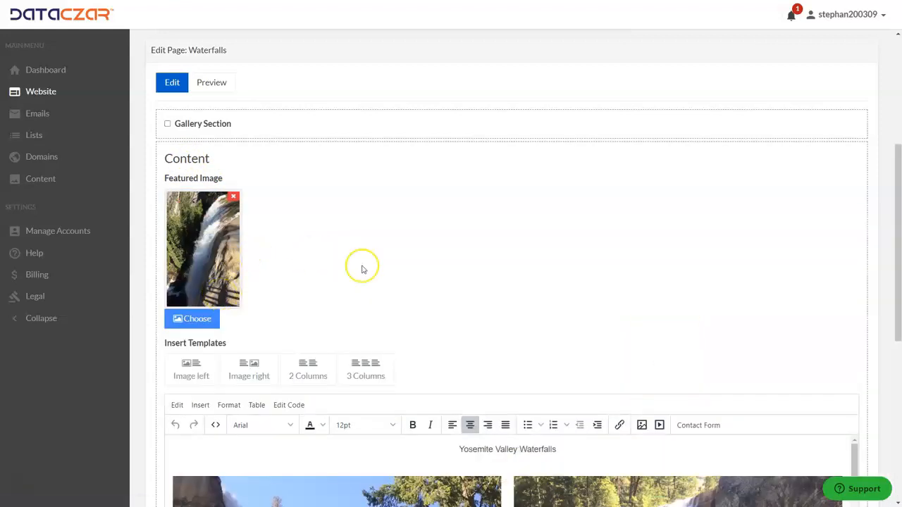
pyautogui.scroll(3, 379, 278)
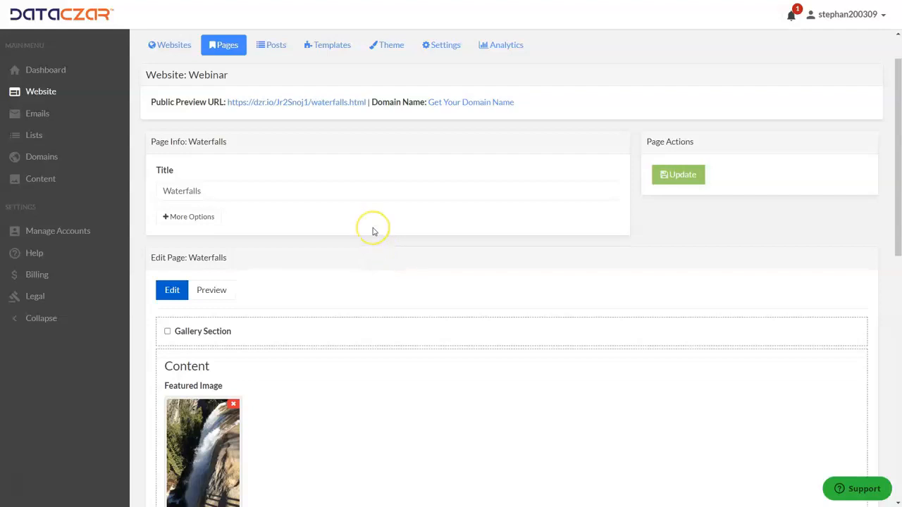
# Enable the Gallery Section to look at its item fields and disable it again.
pyautogui.scroll(-2, 355, 196)
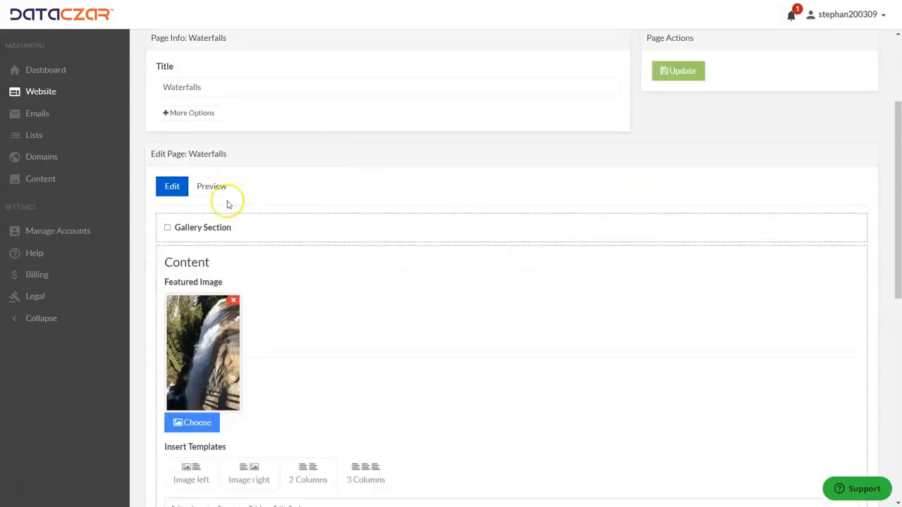
pyautogui.click(168, 228)
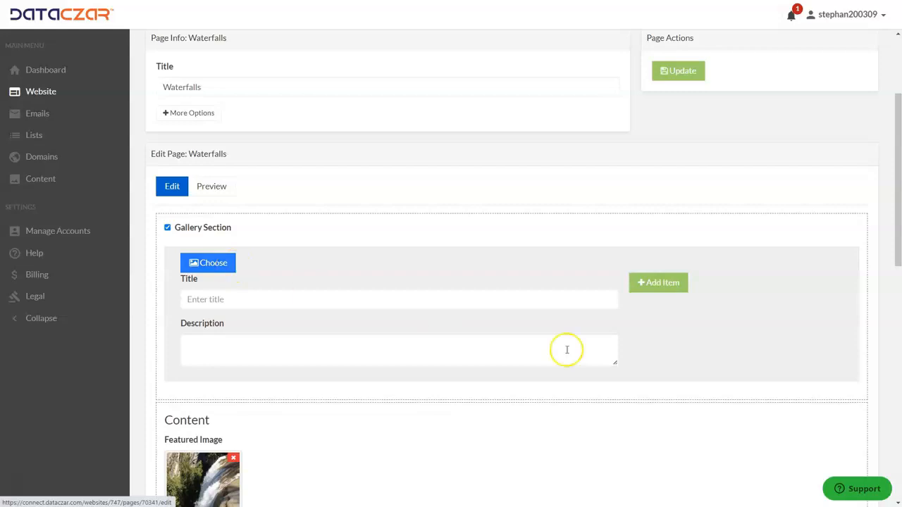
pyautogui.click(168, 227)
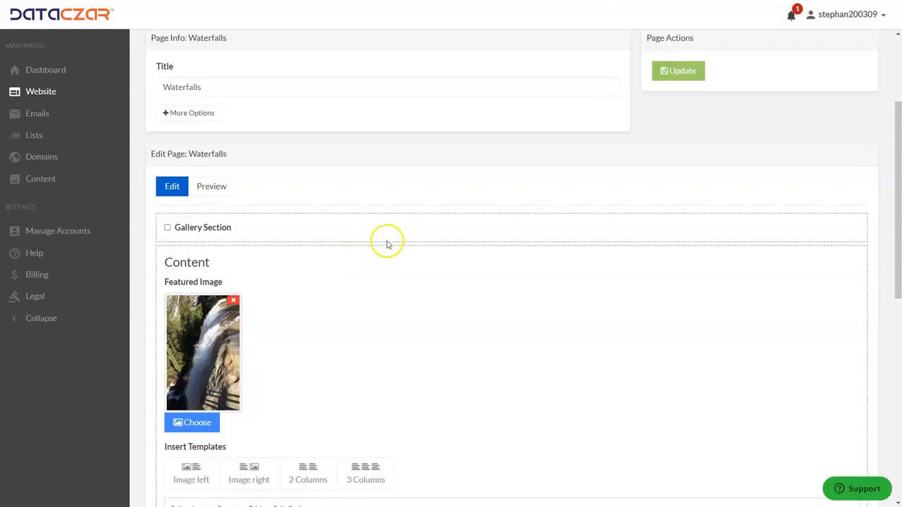
# Save the changes to the Waterfalls page.
pyautogui.scroll(-7, 362, 252)
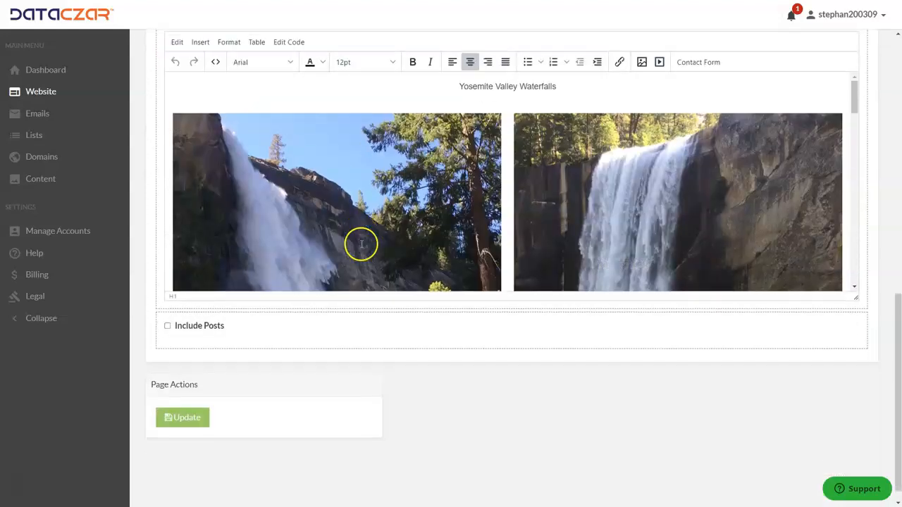
pyautogui.scroll(-5, 362, 244)
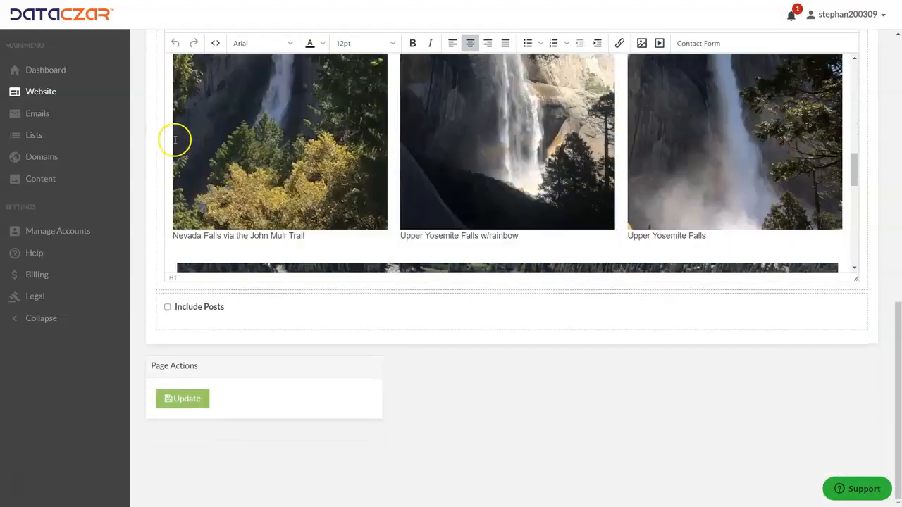
pyautogui.click(200, 396)
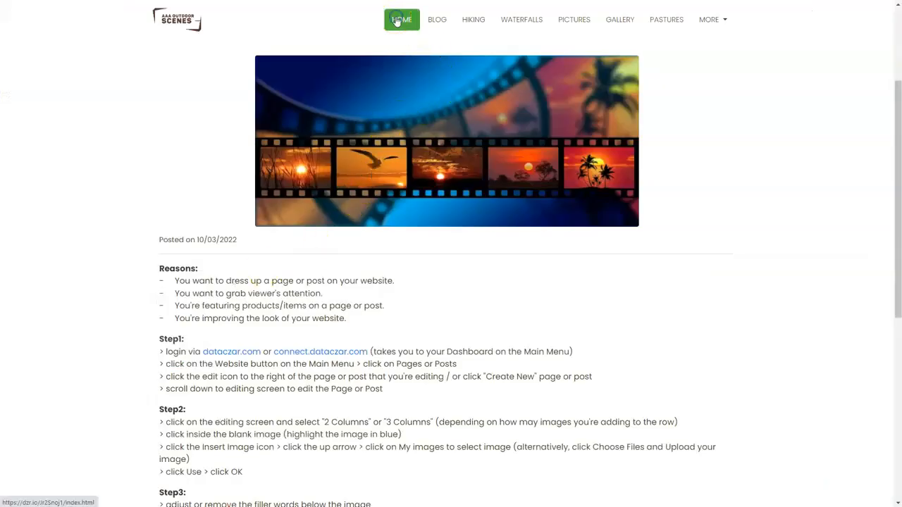
# Open the Waterfalls page on the live AAA Outdoor Scenes website and examine its featured image, title, photo rows and captions.
pyautogui.click(397, 21)
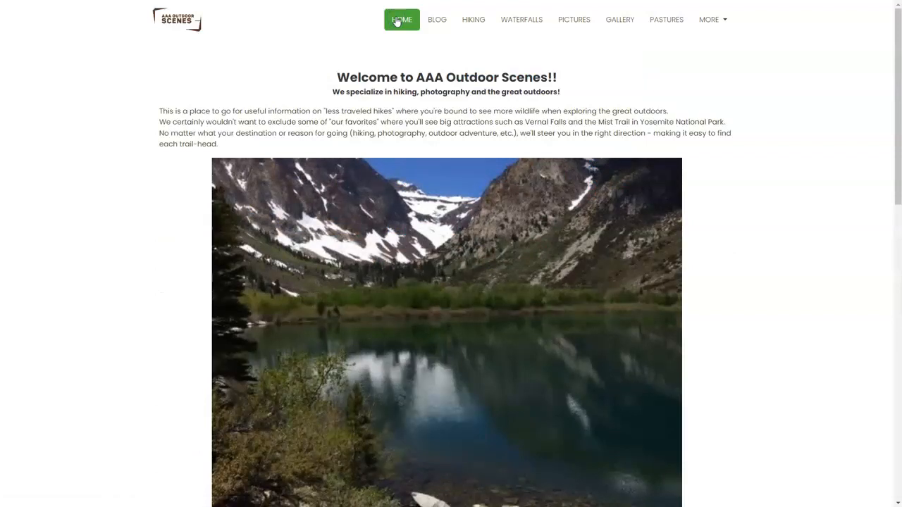
pyautogui.click(527, 23)
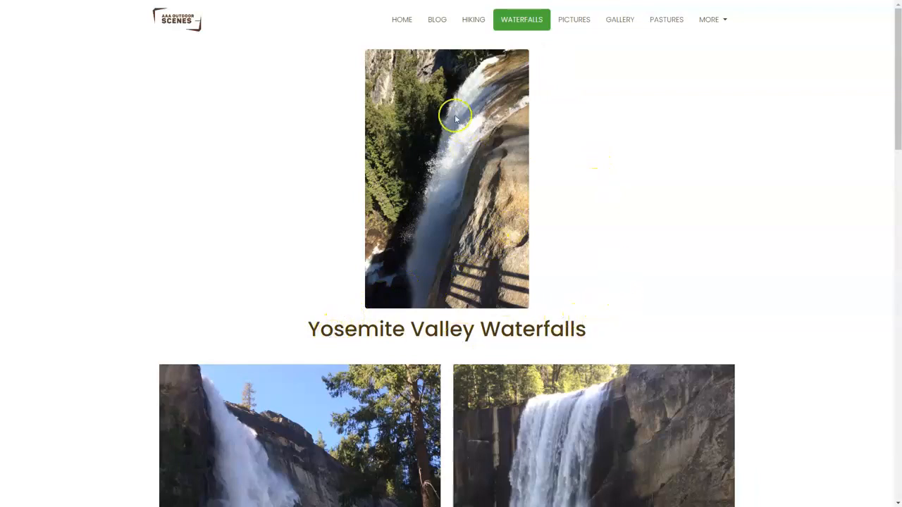
pyautogui.scroll(-4, 454, 122)
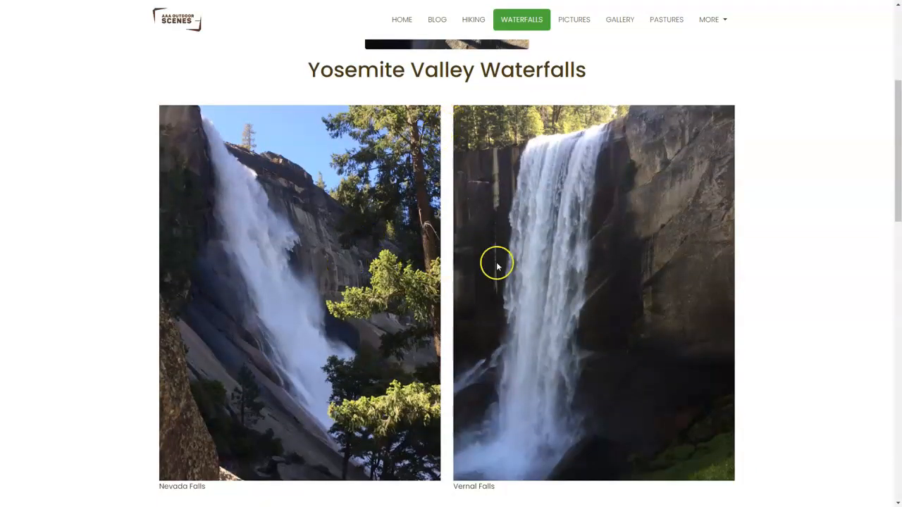
pyautogui.scroll(-1, 594, 267)
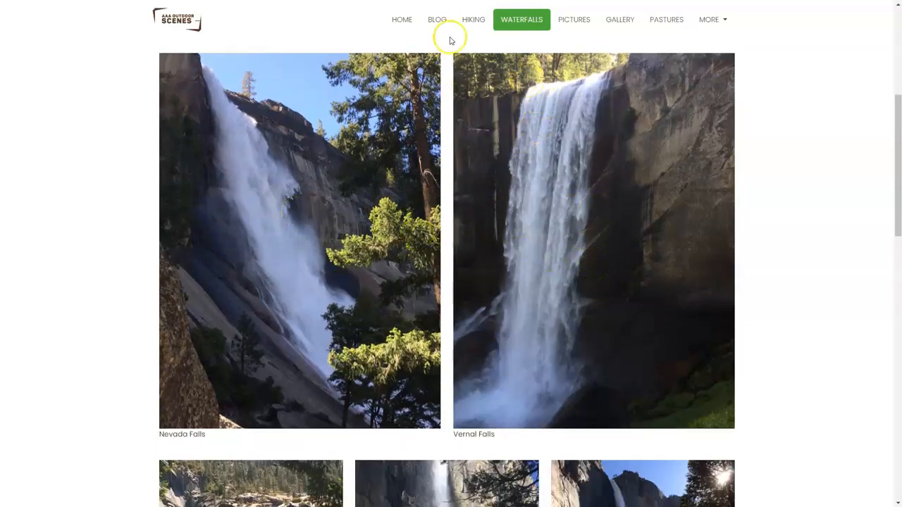
pyautogui.scroll(-4, 704, 289)
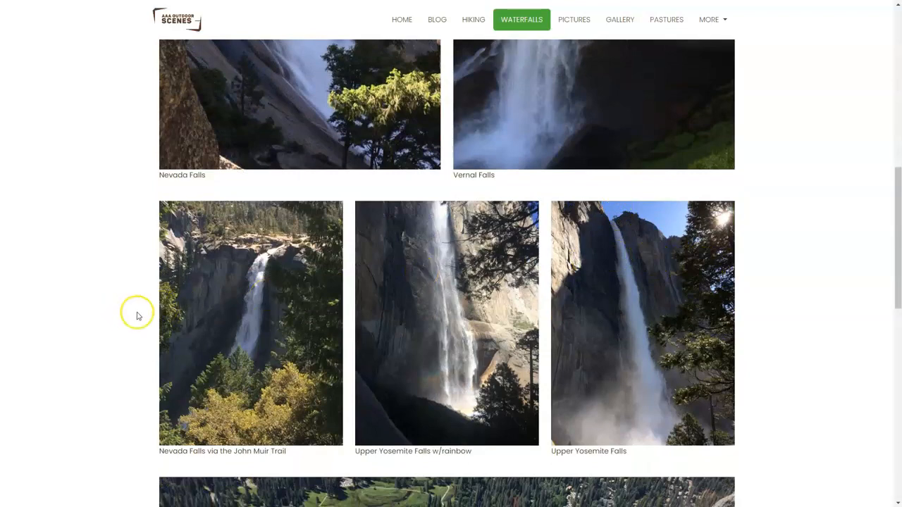
pyautogui.scroll(5, 641, 310)
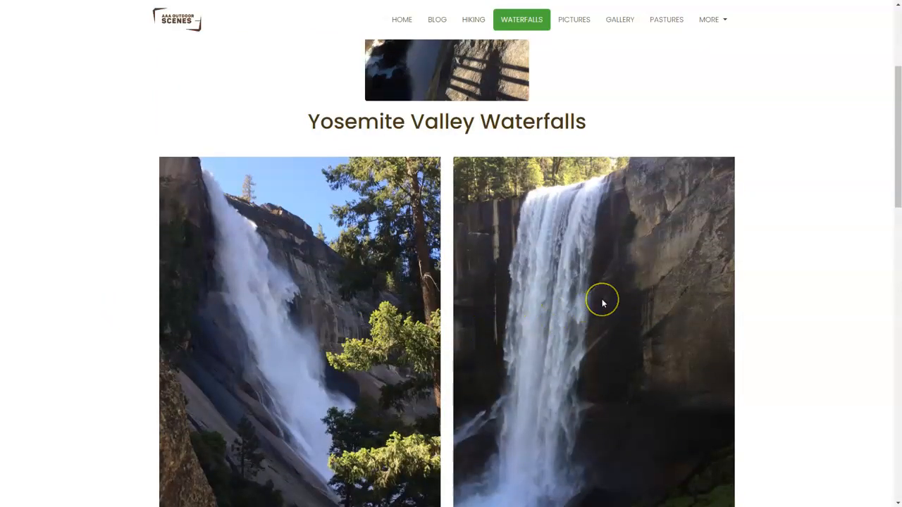
pyautogui.scroll(-5, 603, 303)
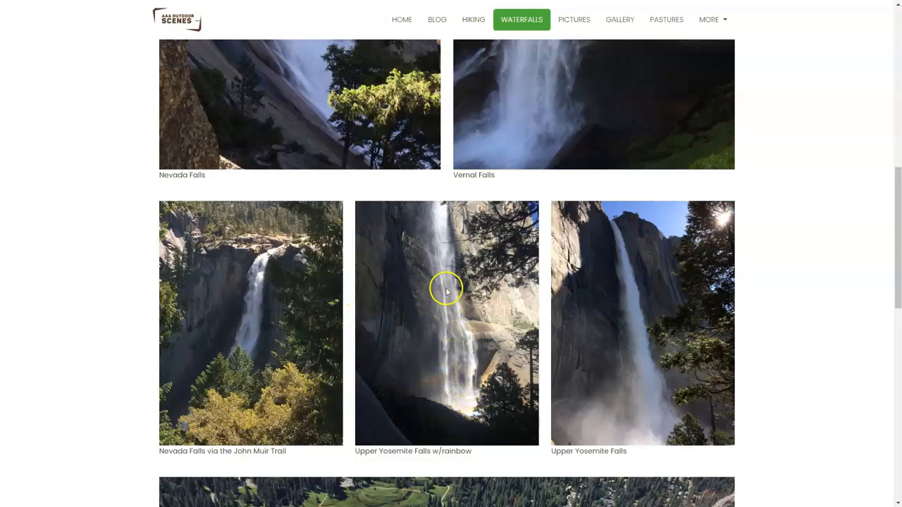
pyautogui.scroll(-7, 612, 343)
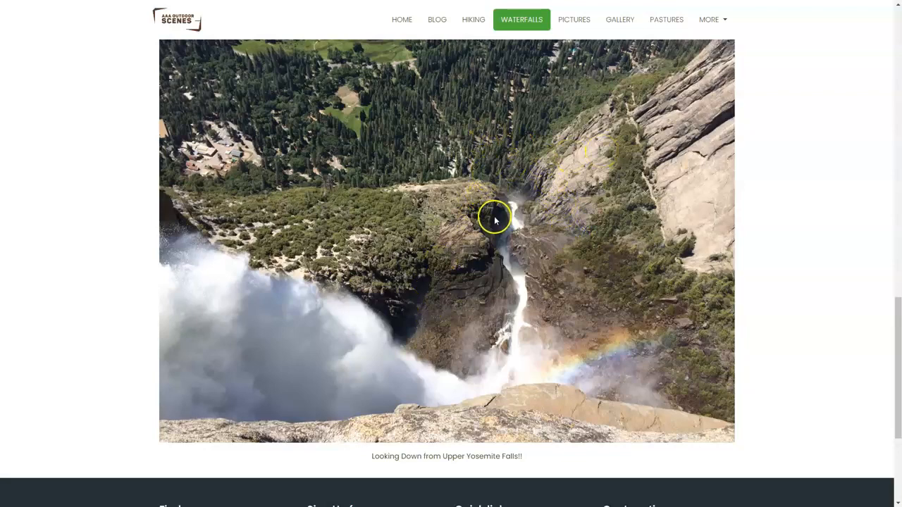
pyautogui.scroll(1, 462, 191)
pyautogui.scroll(15, 461, 191)
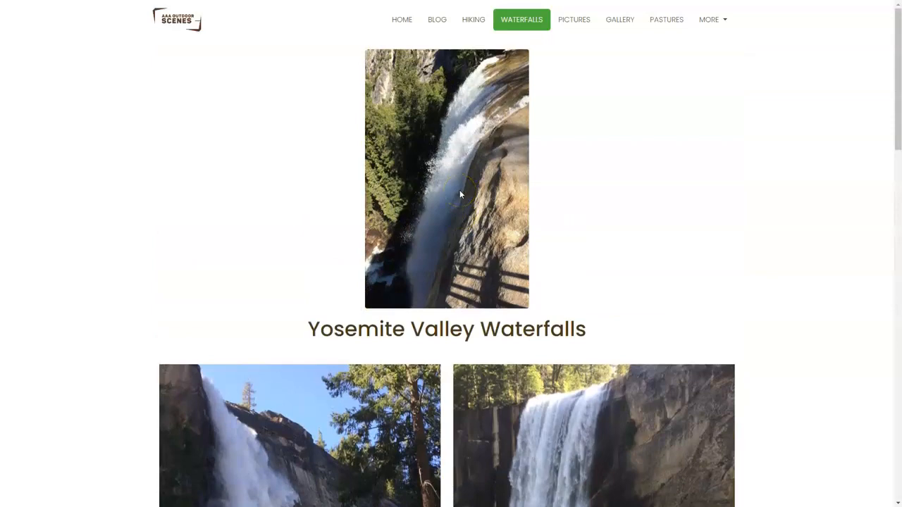
# Open the Help Center's "Add a Slider Image Gallery" article under Website Help, look through it, and return to the Dataczar dashboard.
pyautogui.hotkey('ctrl', 'Tab')
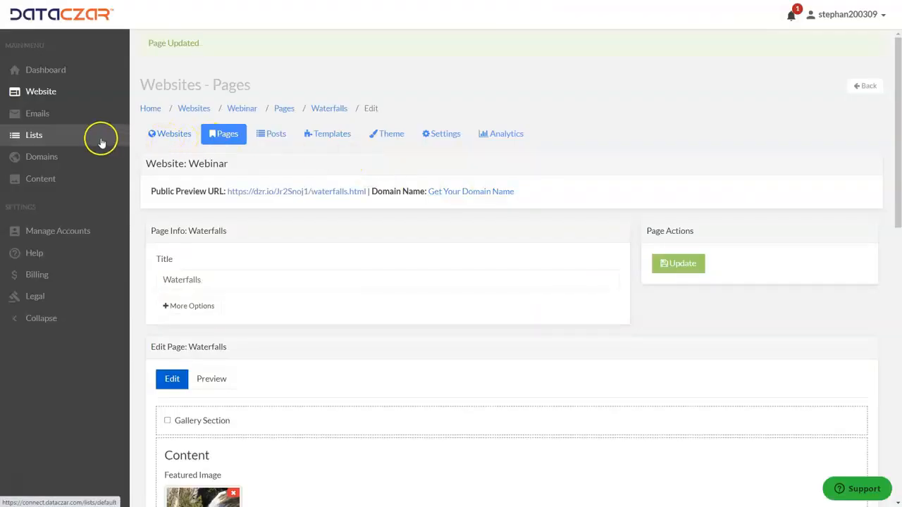
pyautogui.click(36, 255)
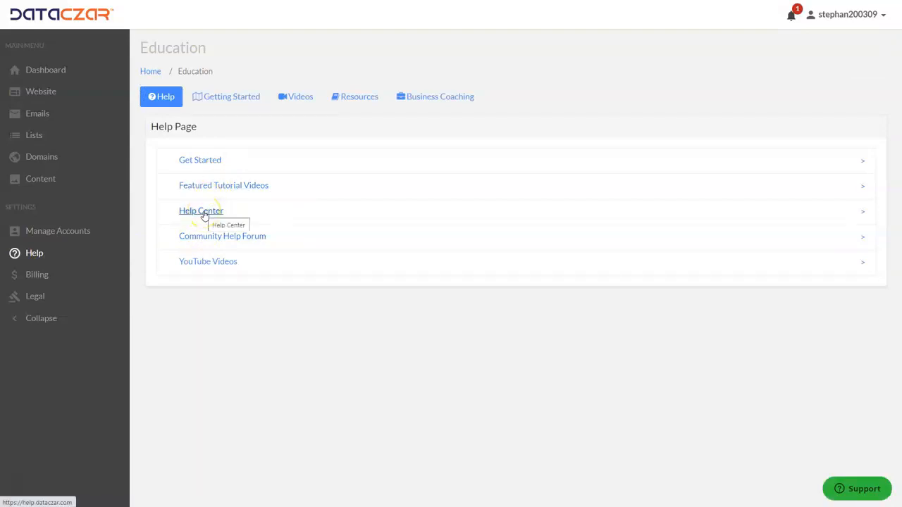
pyautogui.click(203, 212)
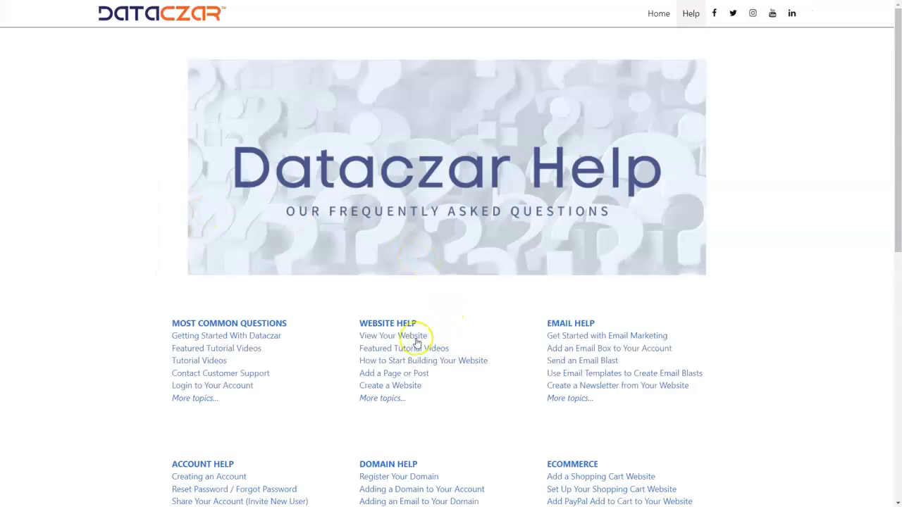
pyautogui.click(399, 326)
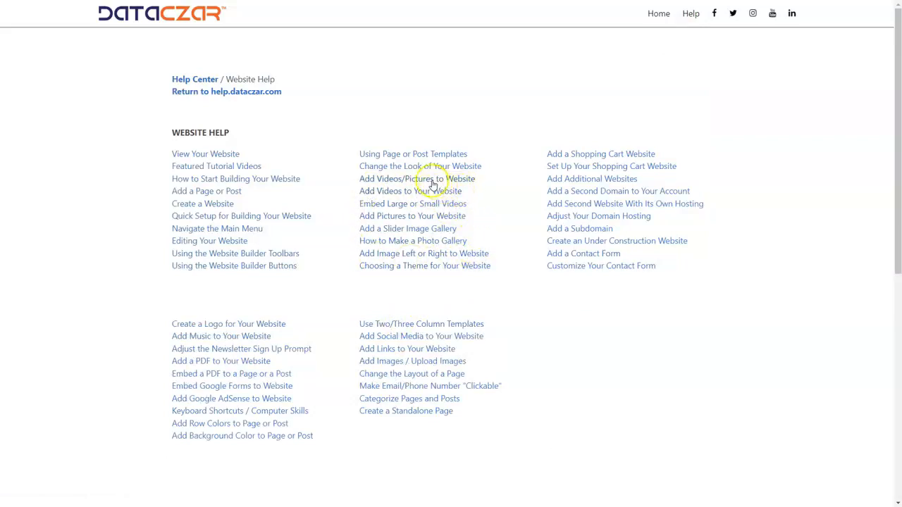
pyautogui.click(398, 231)
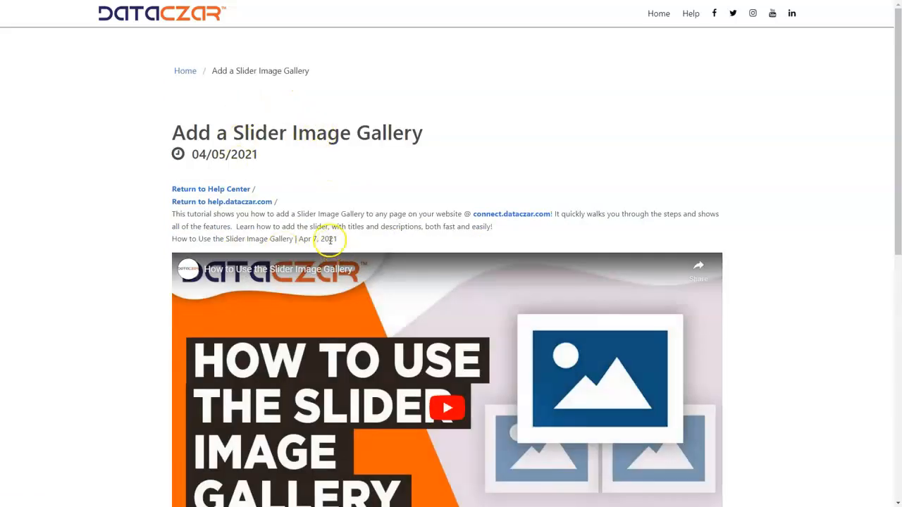
pyautogui.scroll(-10, 329, 240)
pyautogui.scroll(10, 330, 239)
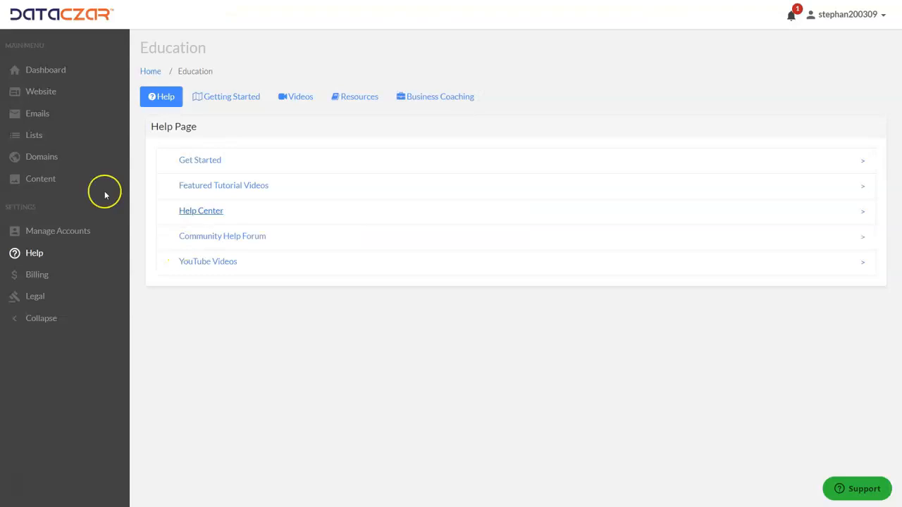
pyautogui.click(48, 71)
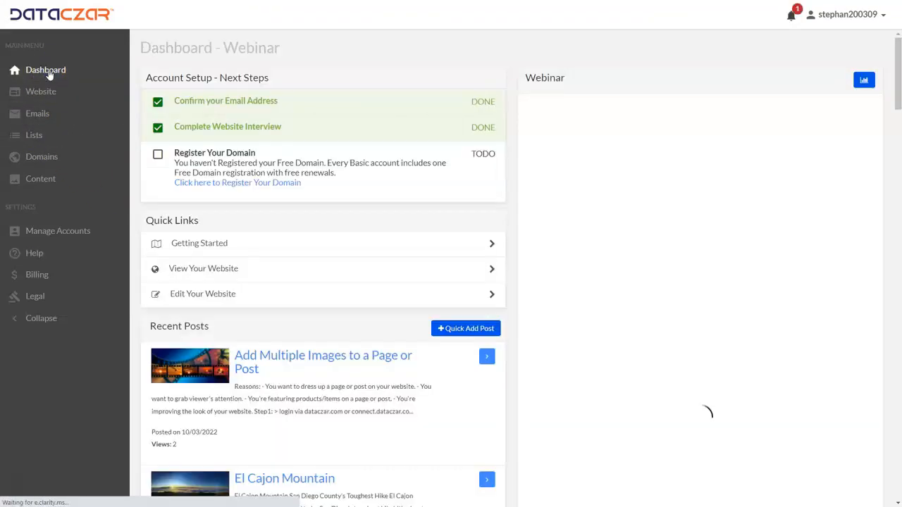